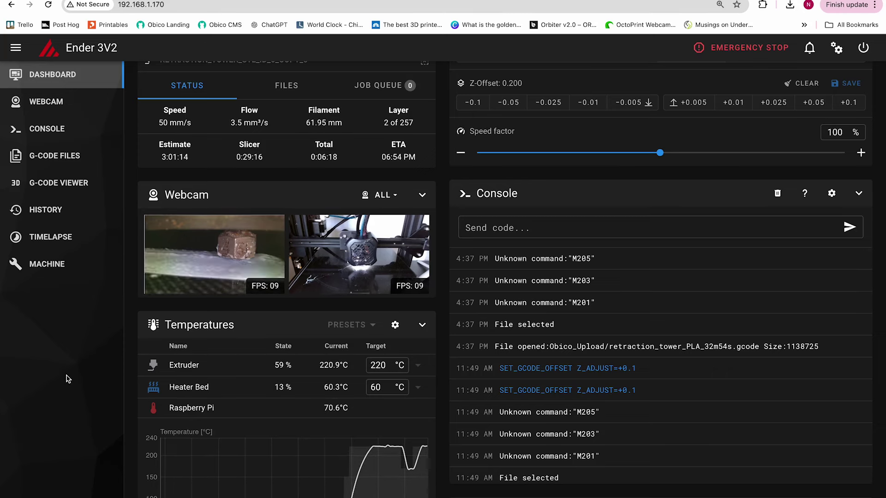
# - Show both camera streams side by side on Mainsail's /cam page and take a screenshot
pyautogui.click(53, 100)
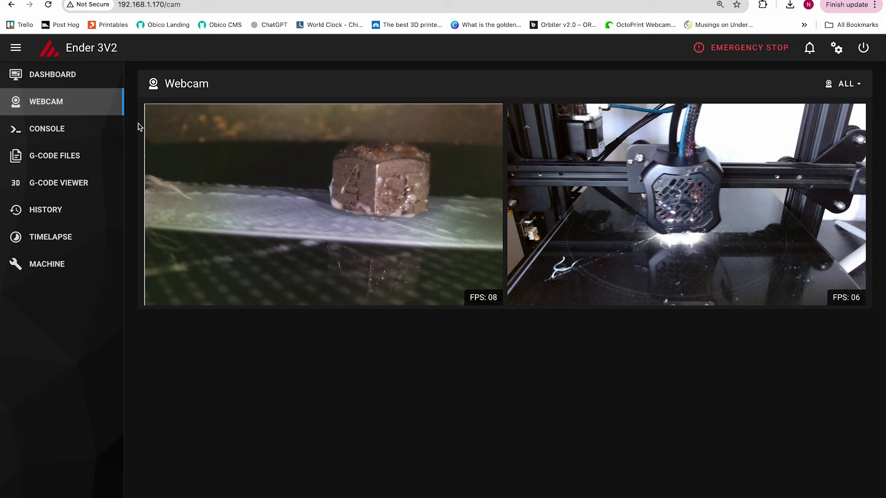
pyautogui.press('super+shift+5')
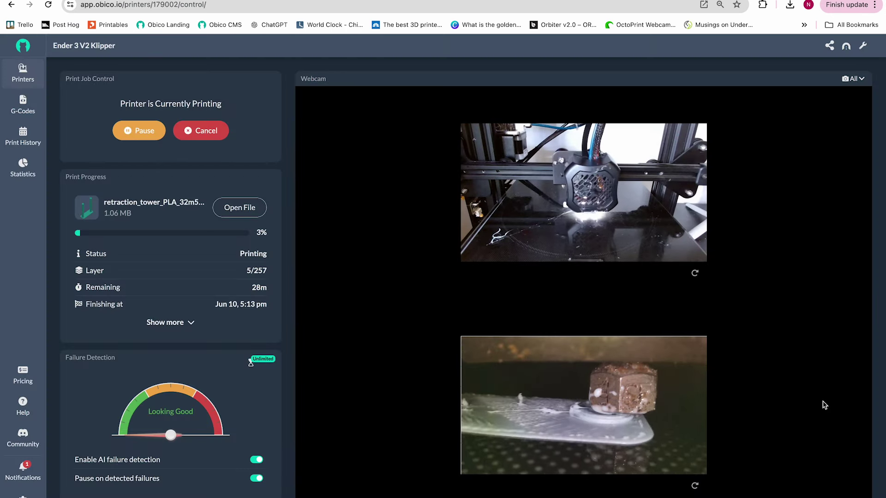
# - Switch Obico's live view to the Logitech C920 camera, then to the nozzle camera alone
pyautogui.click(856, 80)
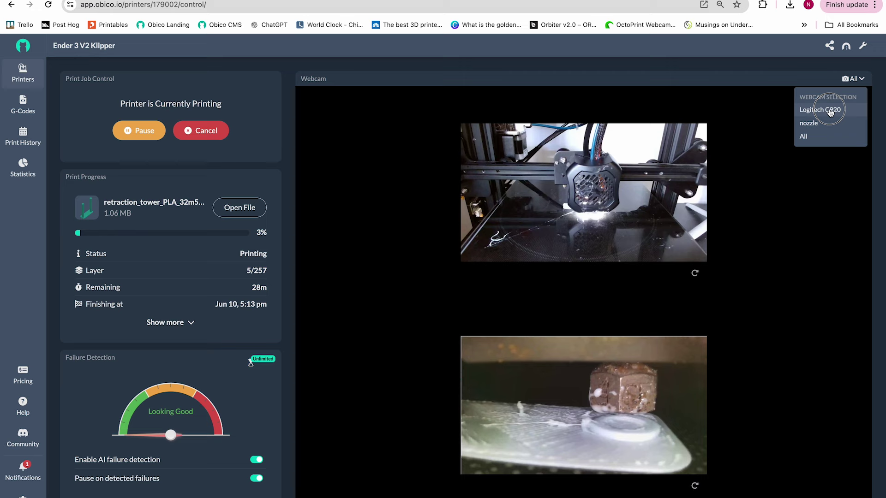
pyautogui.click(830, 110)
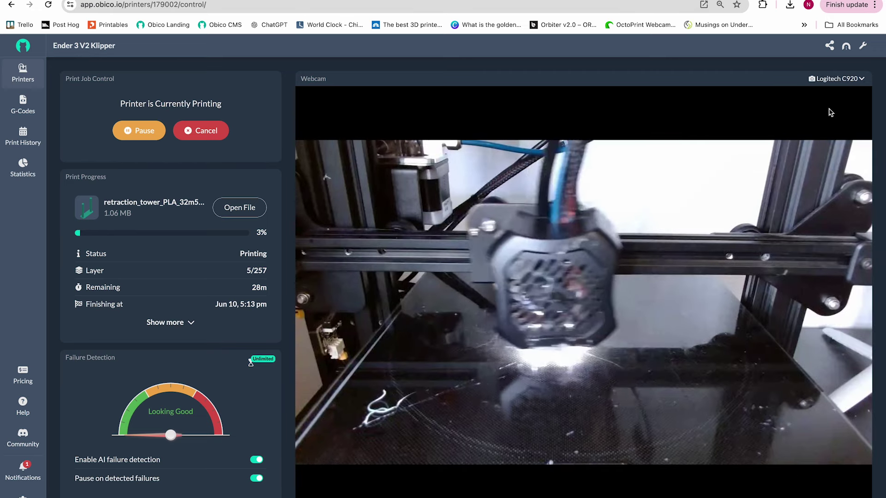
pyautogui.click(838, 83)
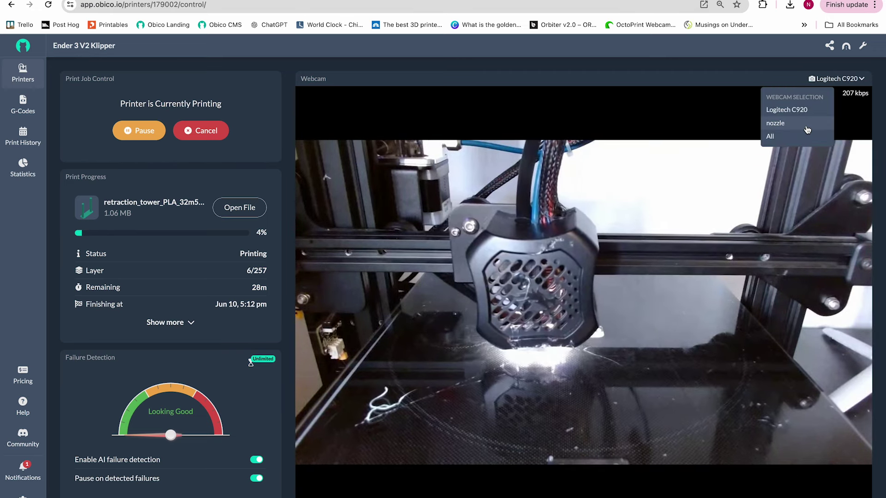
pyautogui.click(777, 123)
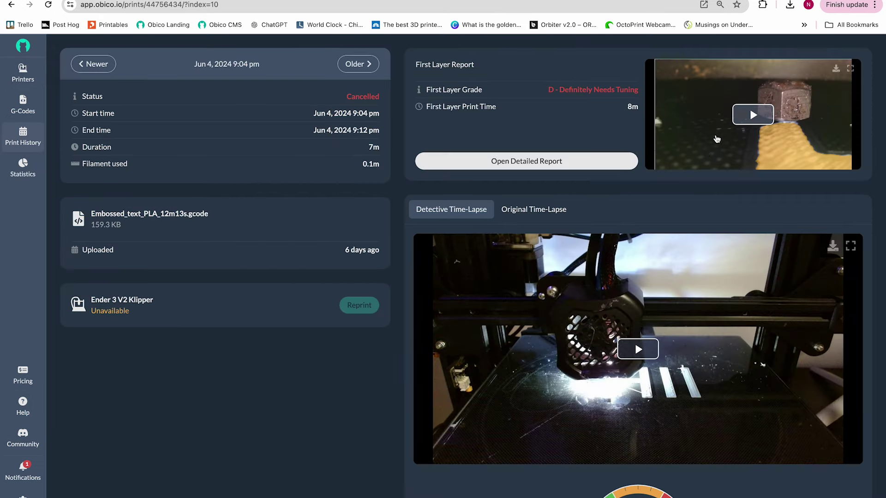
# - Open the Embossed_text detailed first layer report and play its AI time-lapse at 1.5x speed
pyautogui.click(622, 162)
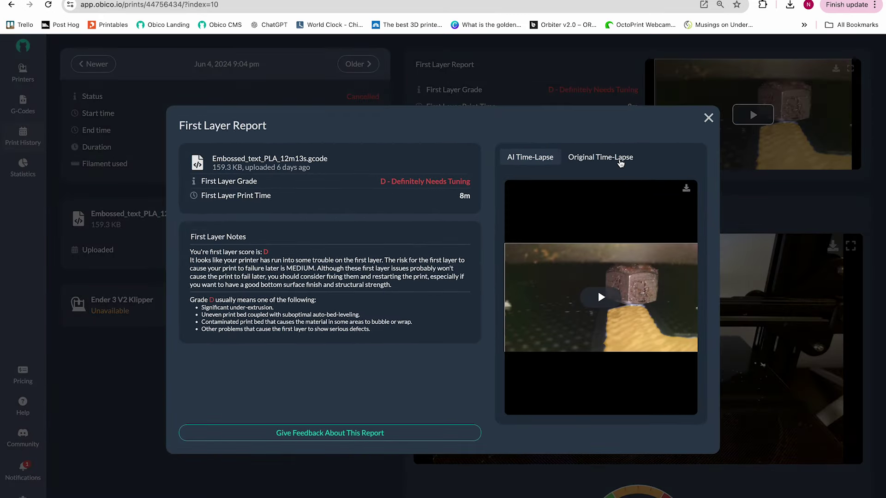
pyautogui.click(584, 282)
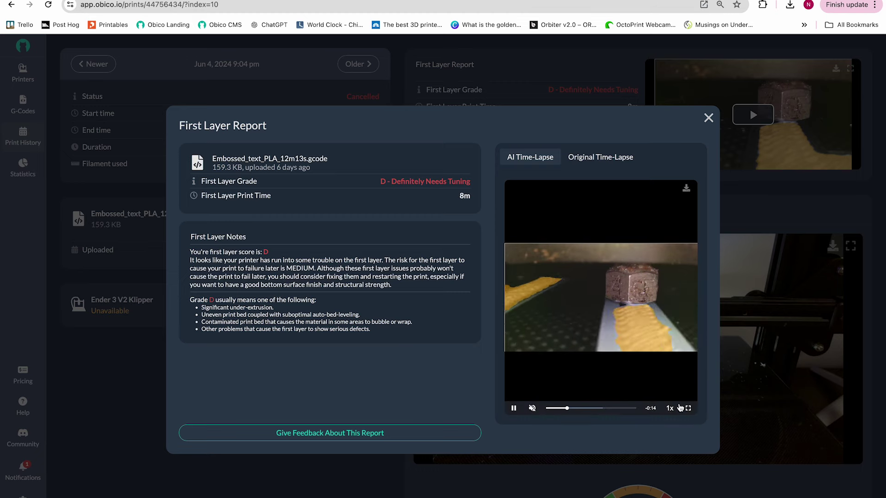
pyautogui.click(669, 407)
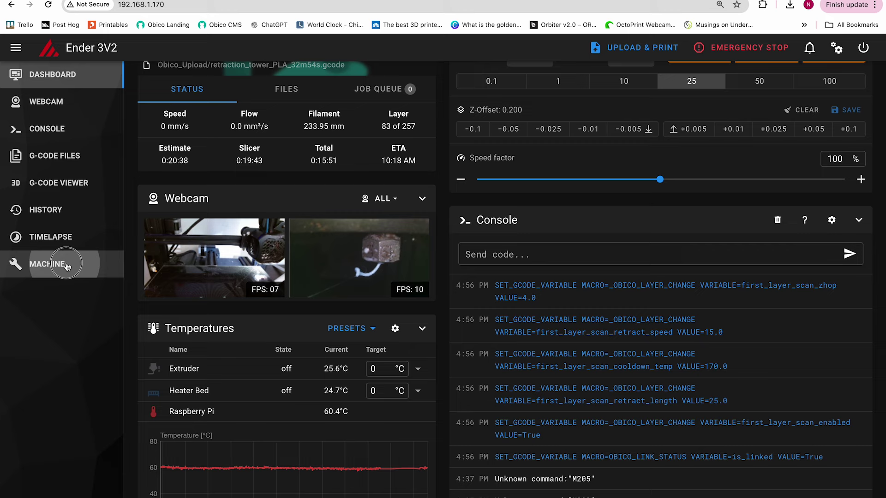
# - Open crowsnest.conf from the Machine page's Config Files list
pyautogui.click(68, 266)
pyautogui.scroll(3, 245, 263)
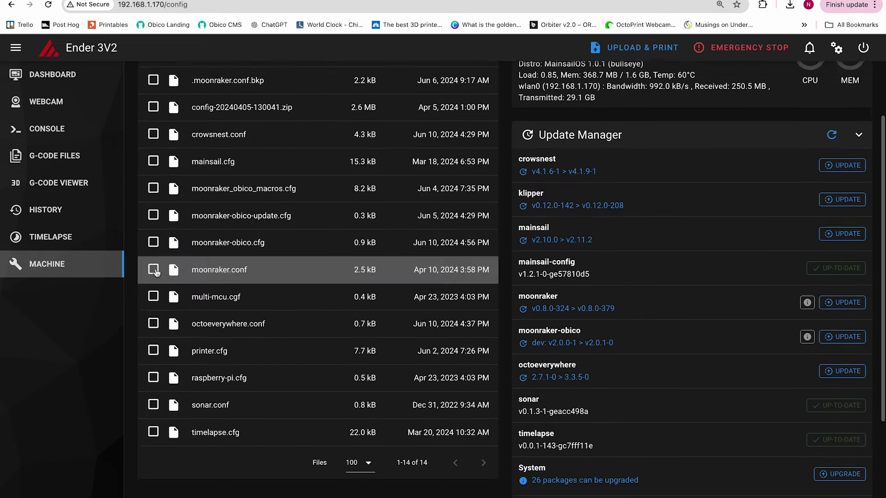
pyautogui.click(245, 252)
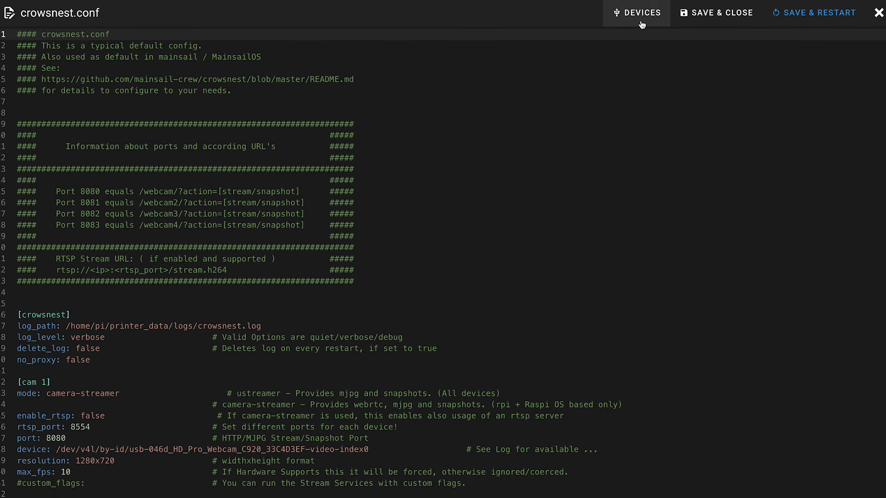
pyautogui.click(641, 18)
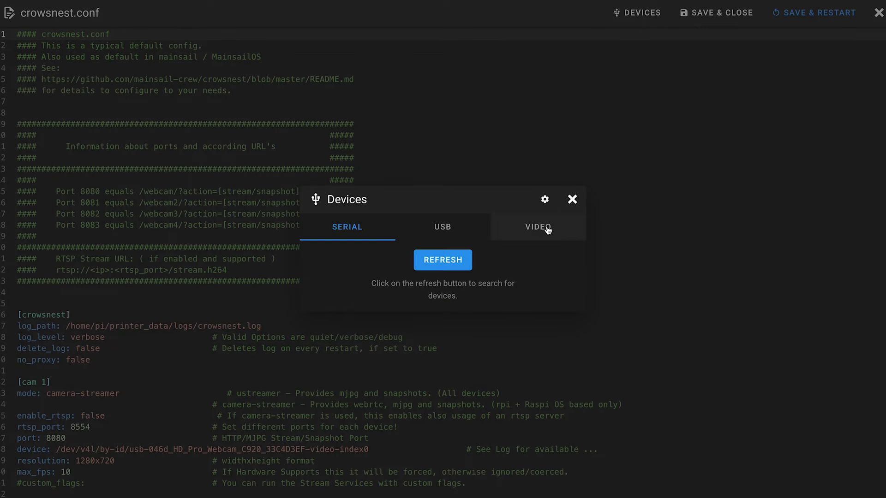
pyautogui.click(456, 260)
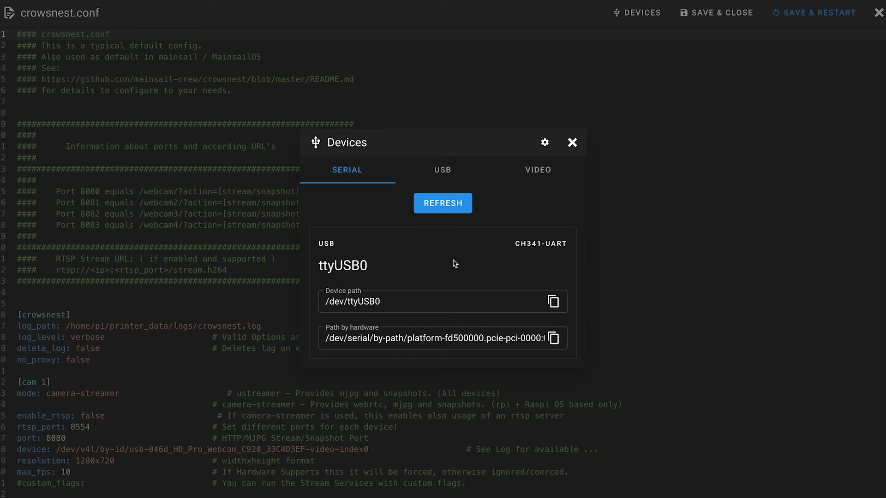
pyautogui.click(451, 176)
pyautogui.click(451, 259)
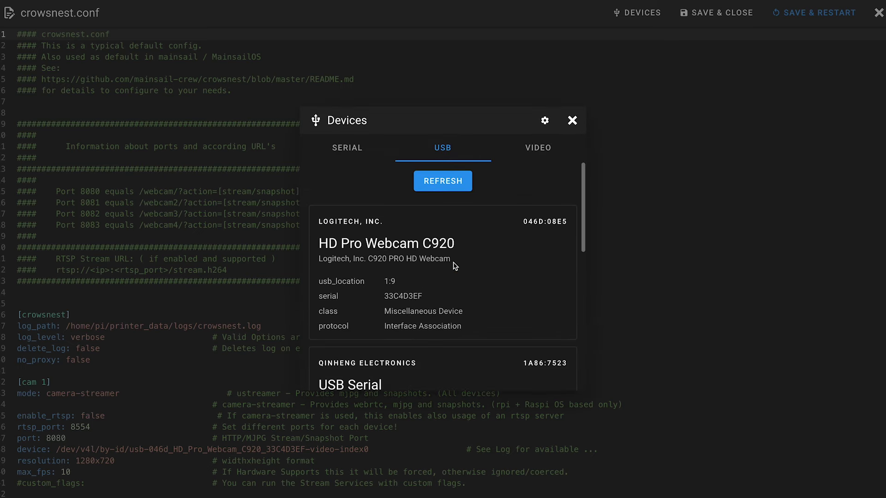
pyautogui.scroll(-1, 454, 266)
pyautogui.click(535, 149)
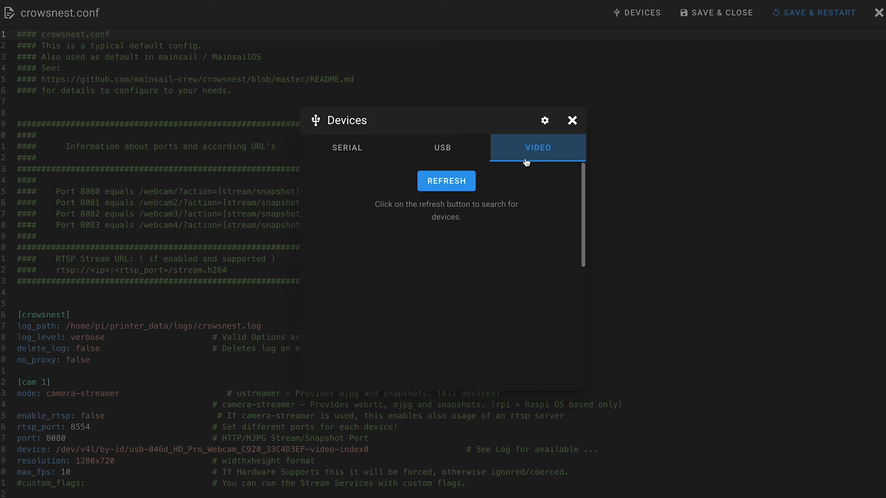
pyautogui.click(434, 260)
pyautogui.scroll(-1, 434, 263)
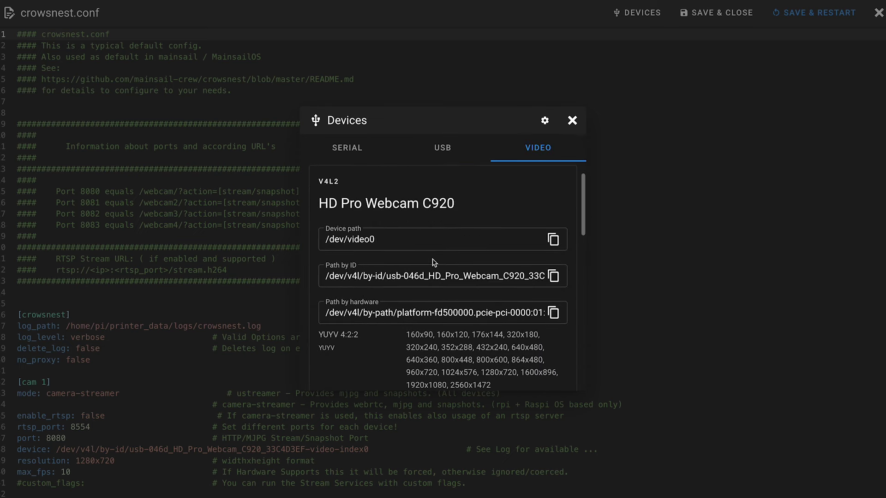
pyautogui.click(572, 120)
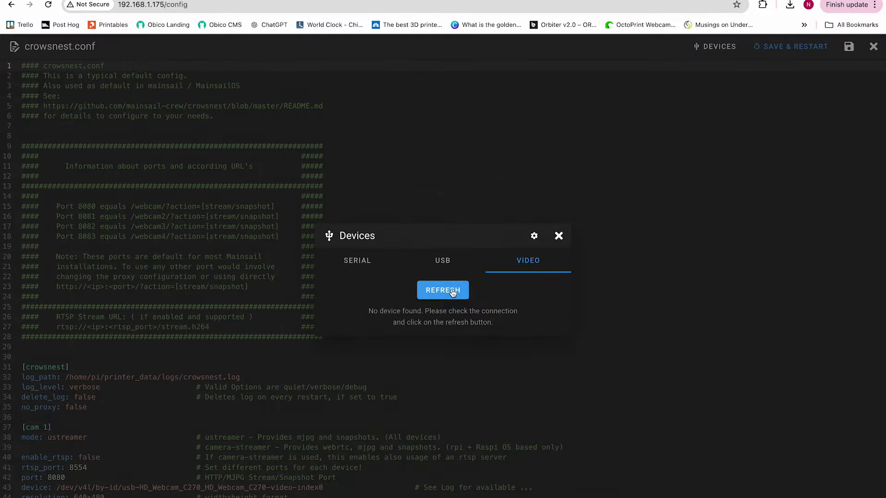
pyautogui.click(452, 292)
pyautogui.click(446, 258)
pyautogui.click(447, 293)
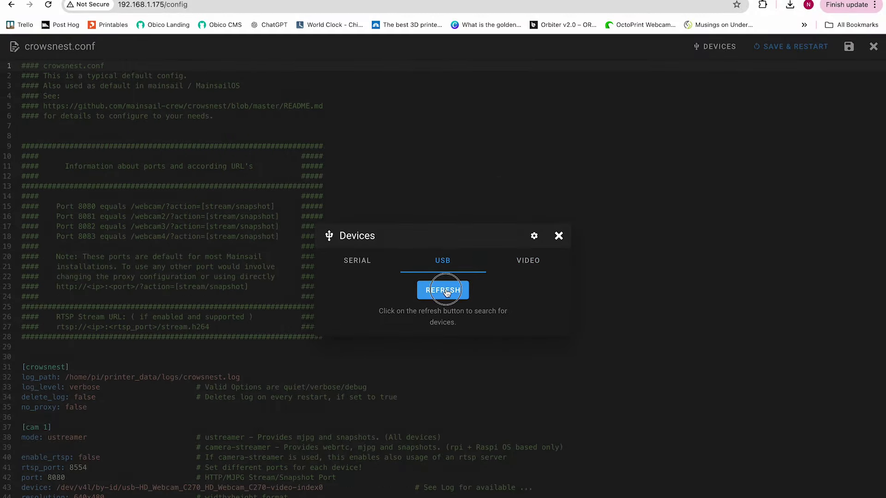
pyautogui.click(360, 261)
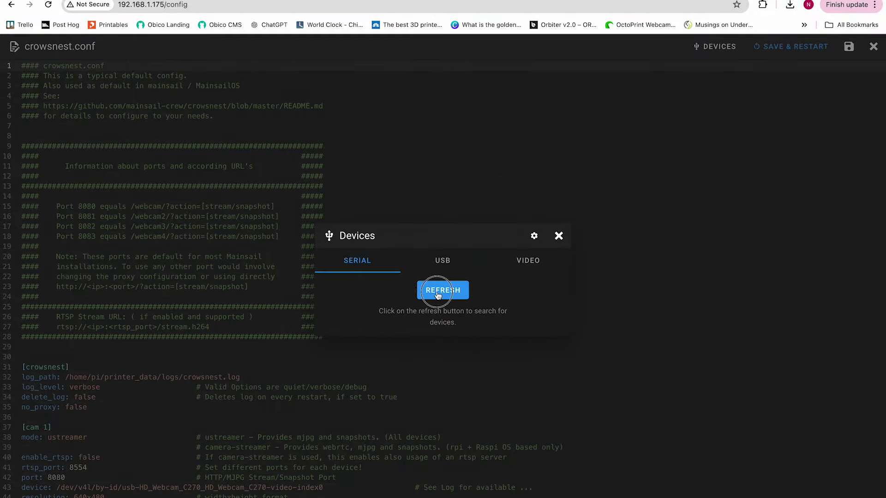
pyautogui.click(439, 295)
pyautogui.click(558, 236)
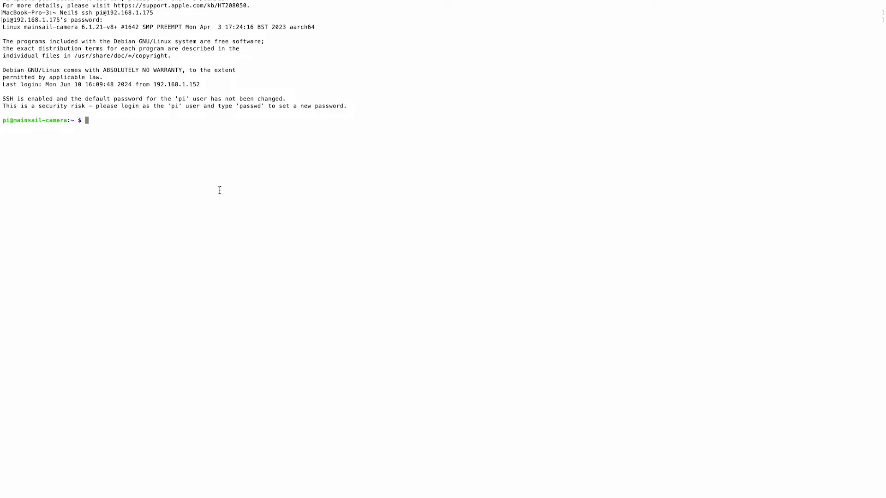
# - Run ls /dev/serial/by-id/* in Terminal to list the serial devices
pyautogui.press('super+v')
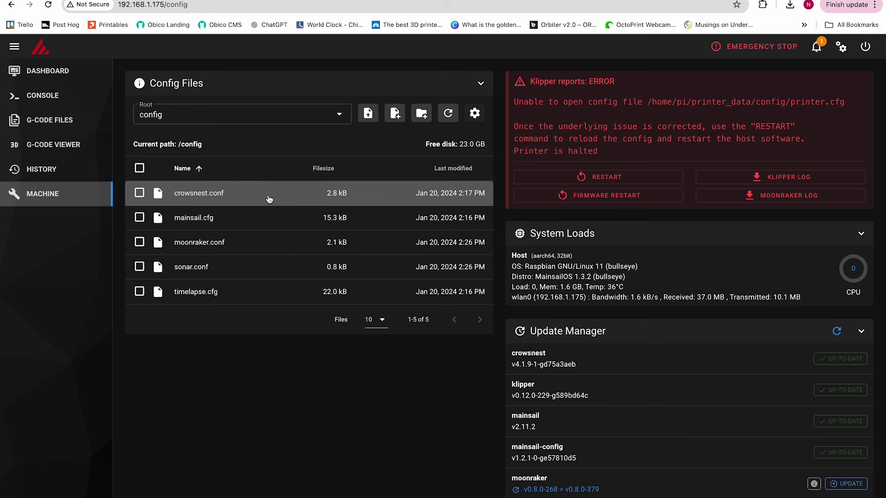
# - Open crowsnest.conf and copy the whole [cam 1] settings block
pyautogui.click(269, 200)
pyautogui.scroll(-1, 269, 194)
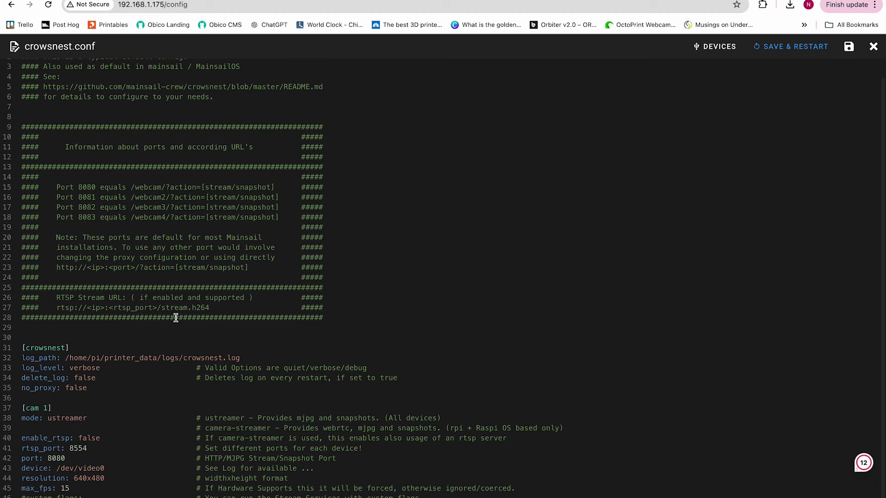
pyautogui.scroll(-3, 175, 318)
pyautogui.moveTo(22, 328); pyautogui.dragTo(106, 423)
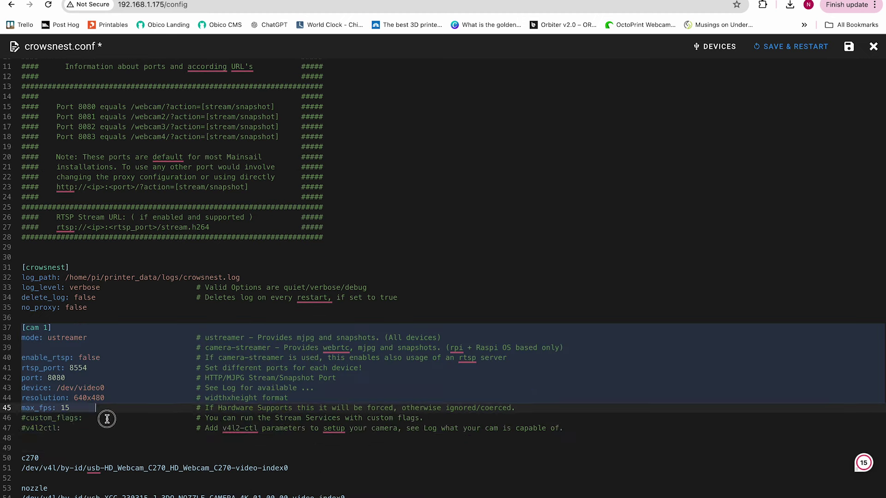
pyautogui.moveTo(483, 432); pyautogui.dragTo(589, 434)
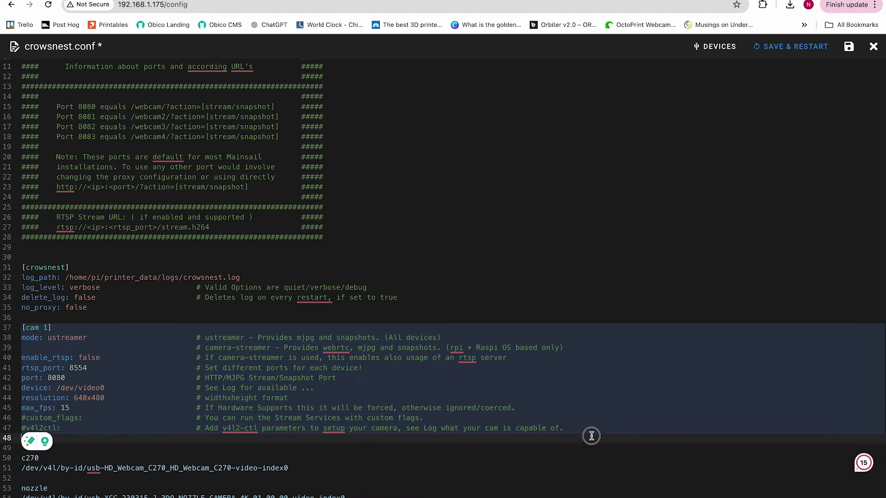
pyautogui.hotkey('ctrl', 'c')
# - Paste a duplicate below it, rename its header to [cam 2], and select the C270 by-id path
pyautogui.click(586, 440)
pyautogui.press('Return')
pyautogui.press('Return')
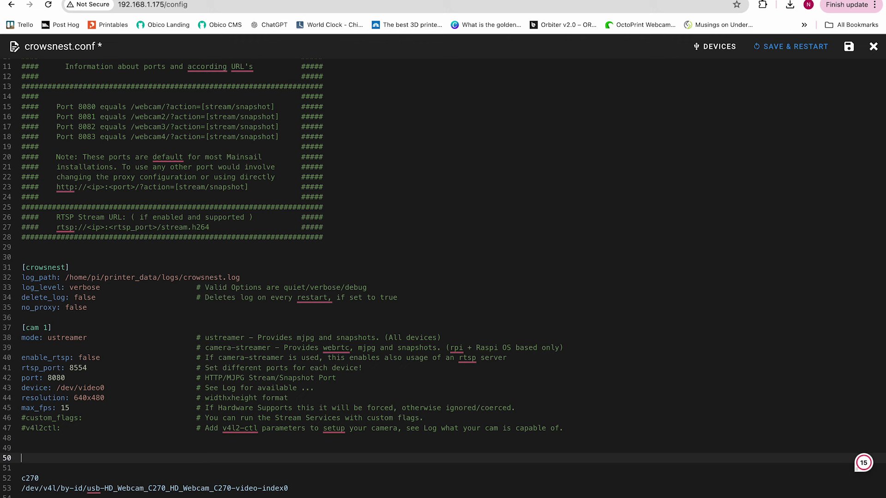
pyautogui.hotkey('ctrl', 'v')
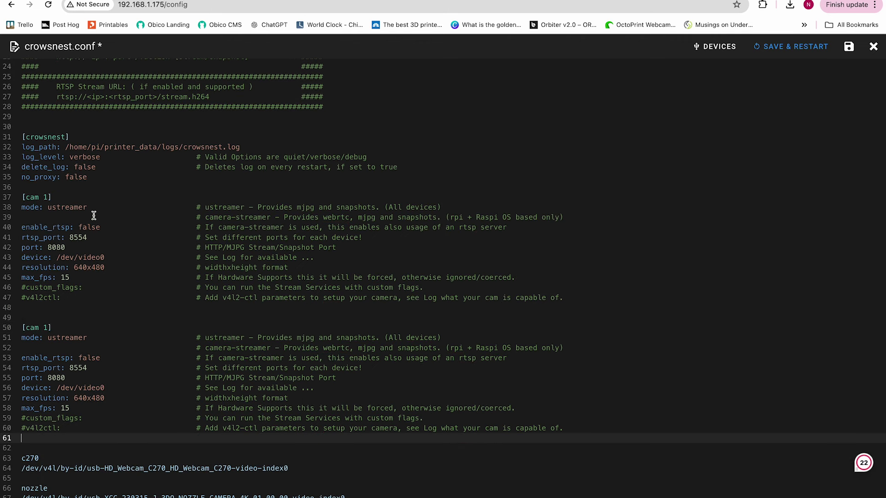
pyautogui.doubleClick(45, 327)
pyautogui.write('2')
pyautogui.moveTo(22, 468); pyautogui.dragTo(291, 466)
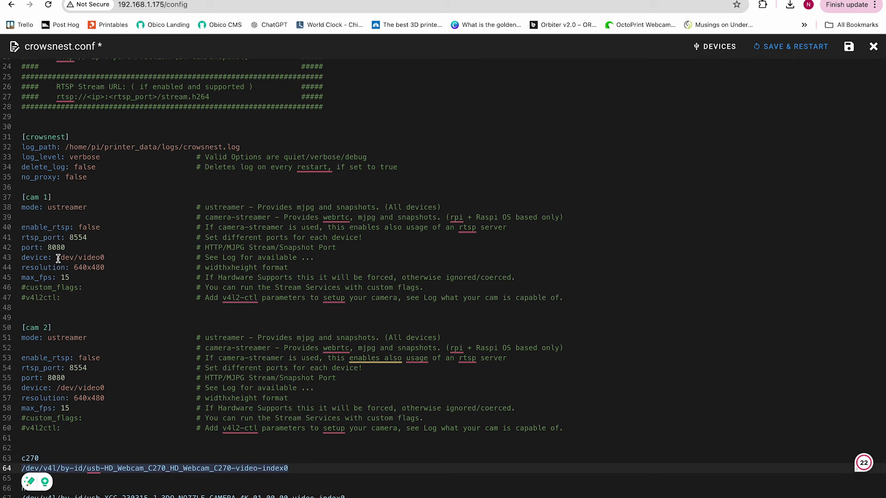
# - Replace /dev/video0 with the camera by-id paths in both device lines, undoing the cam 2 change
pyautogui.moveTo(56, 258); pyautogui.dragTo(105, 258)
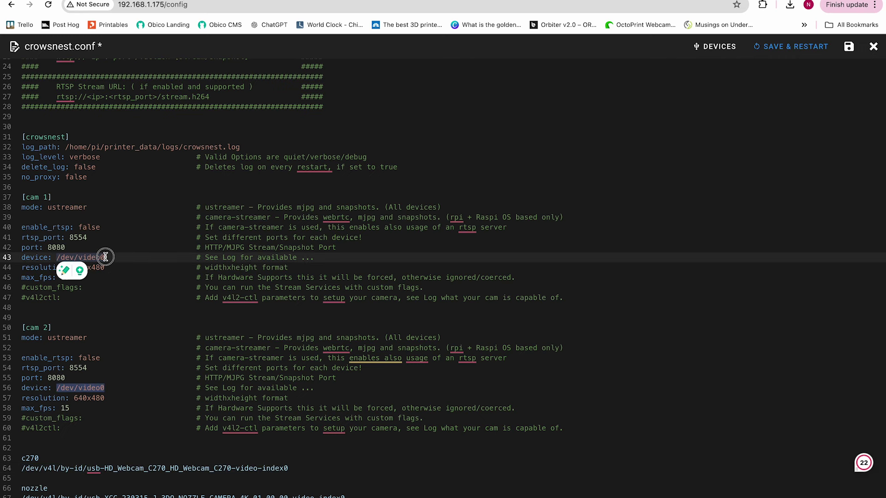
pyautogui.hotkey('ctrl', 'v')
pyautogui.moveTo(55, 388); pyautogui.dragTo(113, 386)
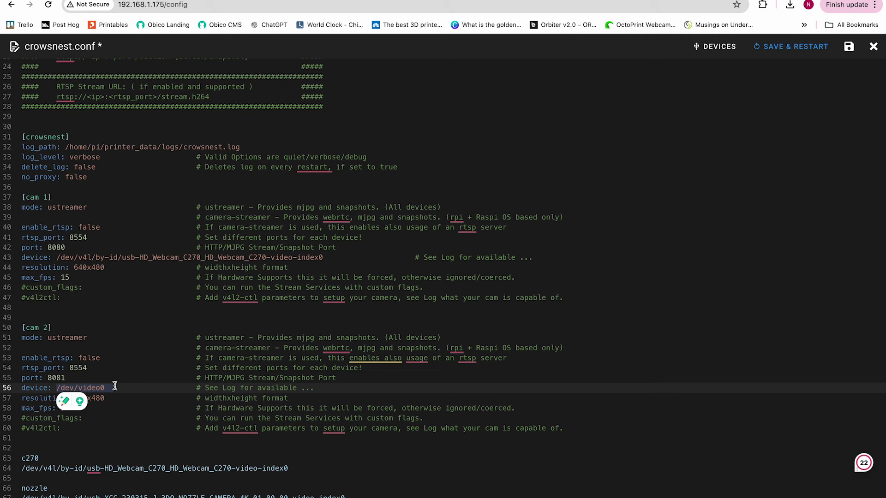
pyautogui.hotkey('ctrl', 'v')
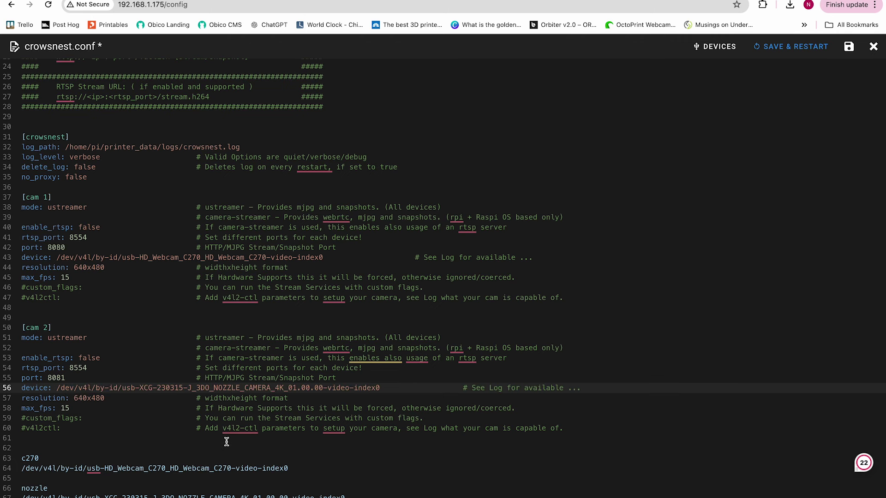
pyautogui.hotkey('ctrl', 'z')
pyautogui.hotkey('ctrl', 'z')
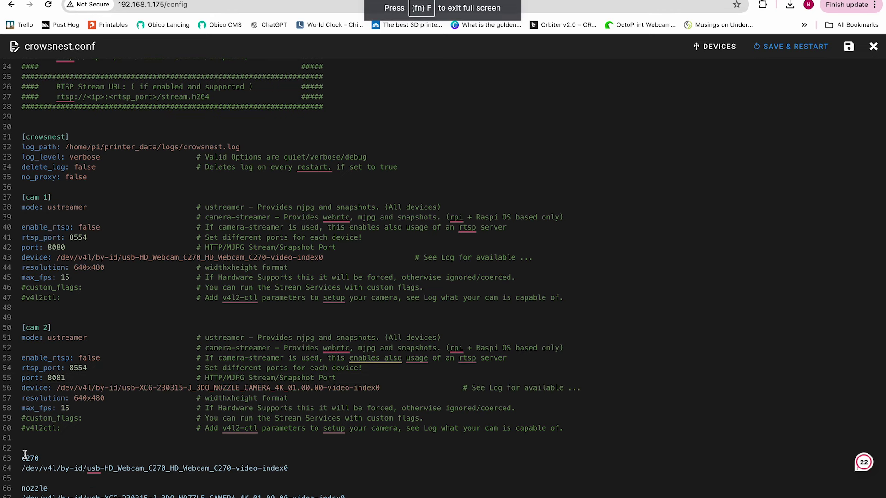
# - Comment out the c270 and nozzle note and device-path lines at the end of the file
pyautogui.click(25, 457)
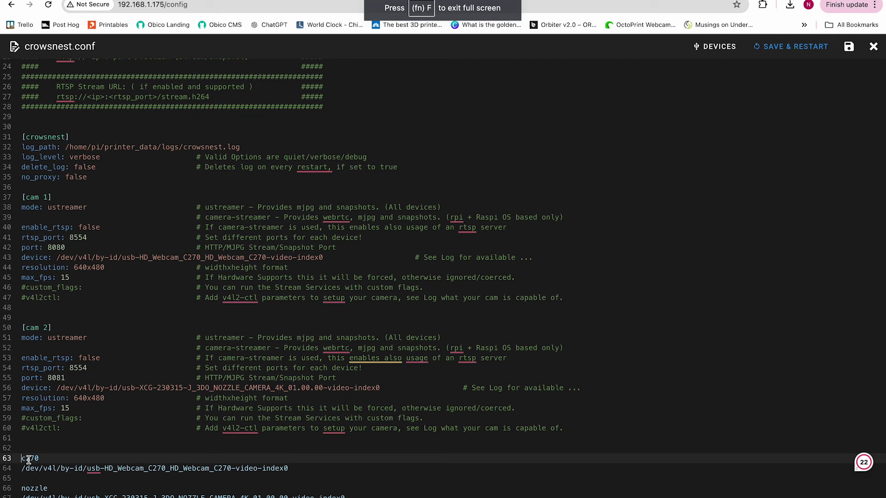
pyautogui.click(20, 469)
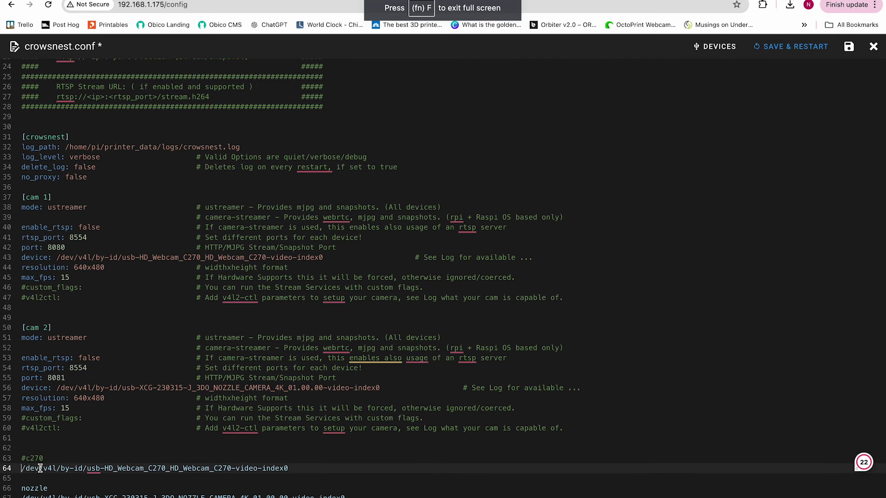
pyautogui.write('#')
pyautogui.click(21, 488)
pyautogui.write('#')
pyautogui.click(22, 495)
# - Comment out the last nozzle path line and save crowsnest.conf
pyautogui.write('#')
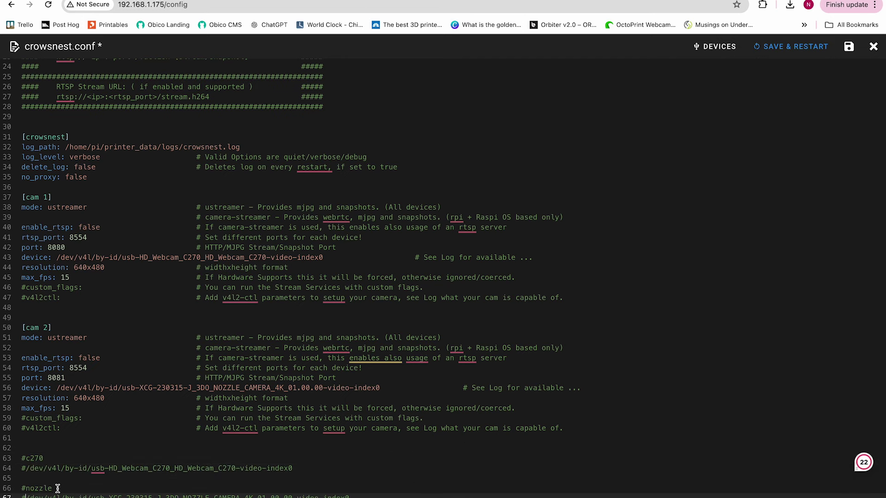
pyautogui.click(849, 47)
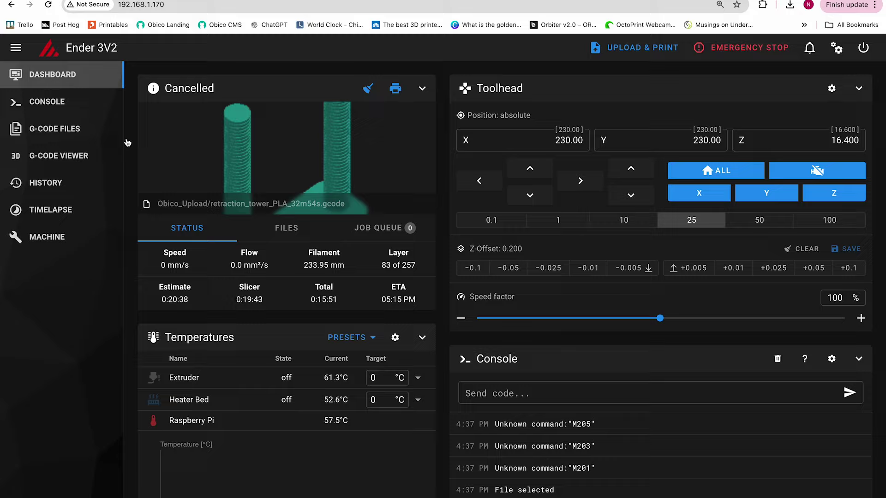
pyautogui.scroll(-2, 110, 253)
pyautogui.scroll(2, 109, 252)
# - Add a webcam named c270 in Mainsail's interface webcam settings and save it
pyautogui.click(109, 242)
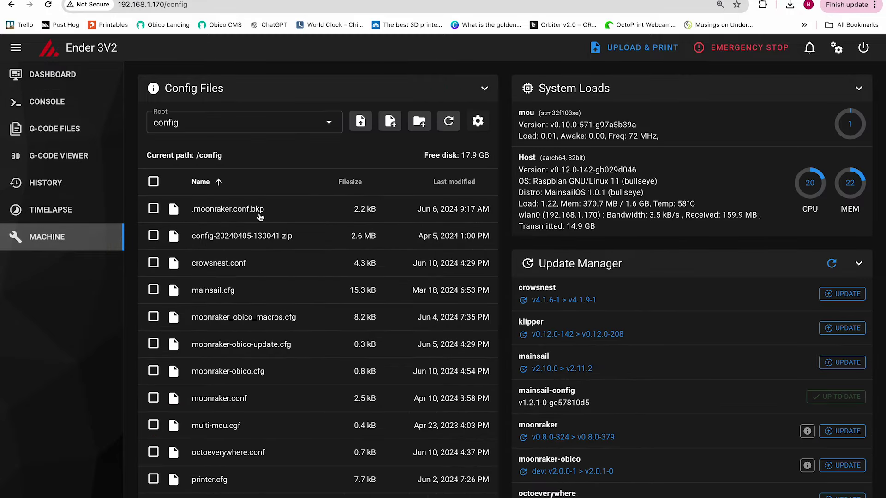
pyautogui.click(836, 47)
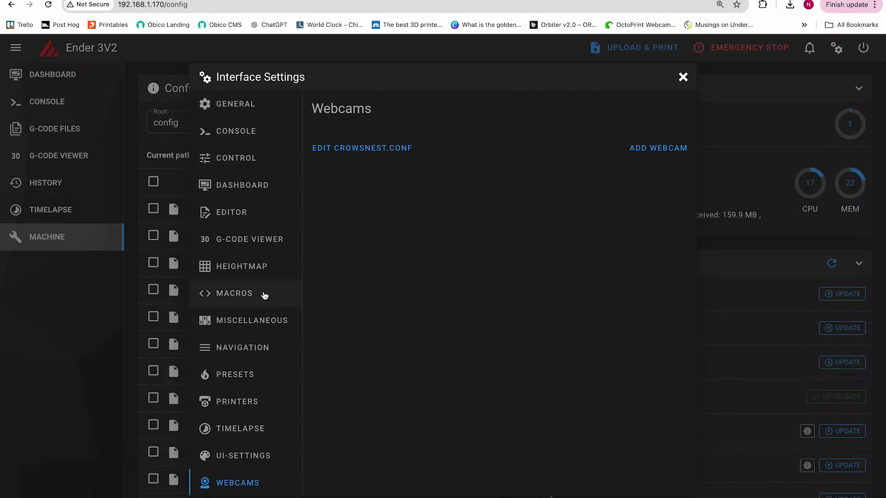
pyautogui.click(677, 144)
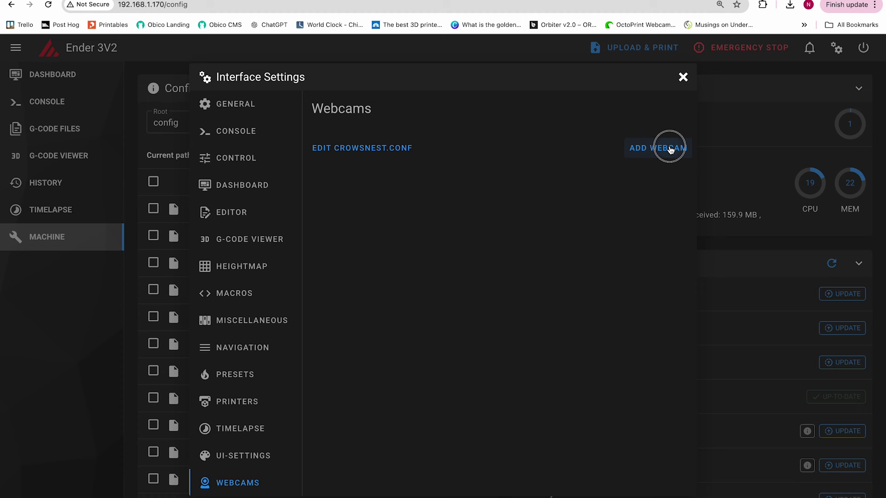
pyautogui.click(429, 136)
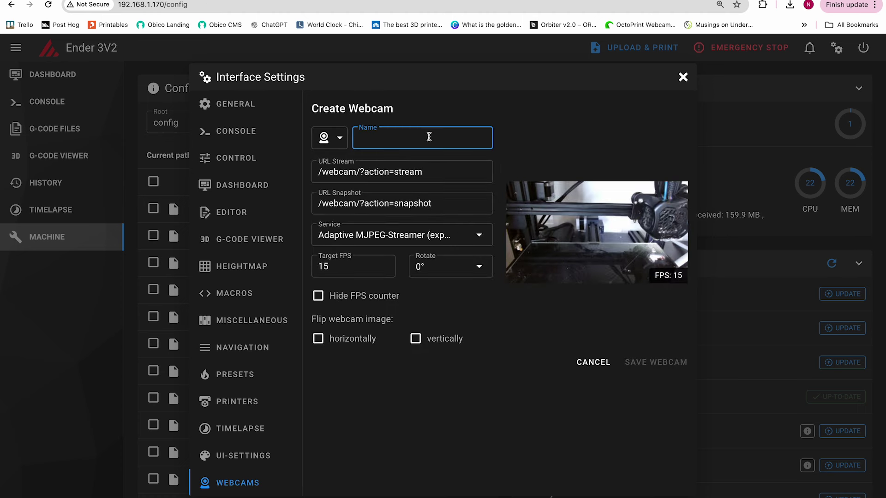
pyautogui.write('c270')
pyautogui.click(645, 362)
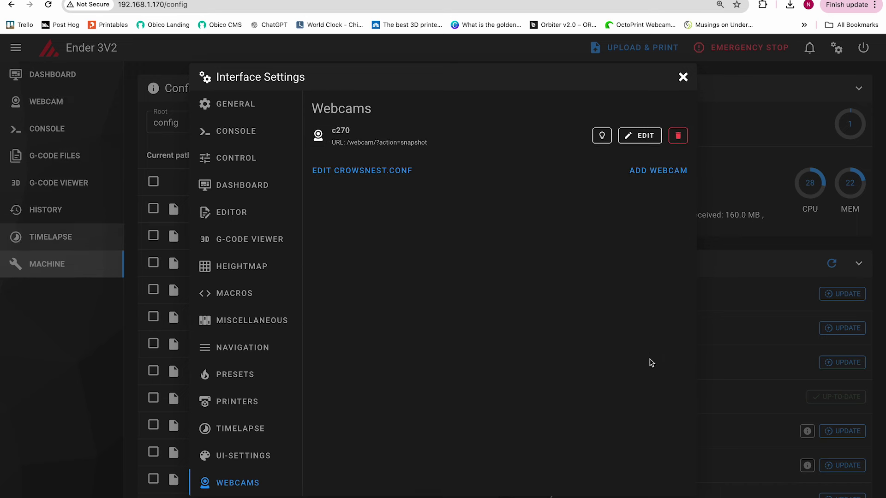
# - Add a second webcam named nozzle with its stream and snapshot URLs pointing to /webcam2/
pyautogui.click(659, 175)
pyautogui.click(435, 135)
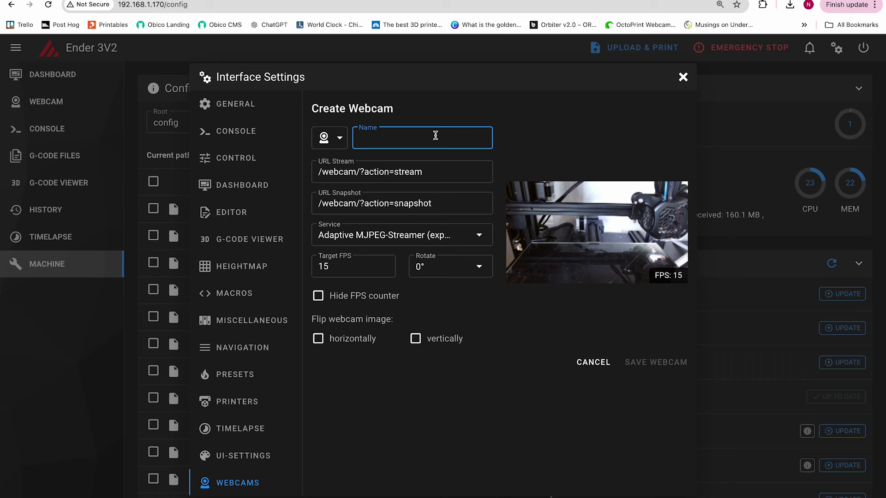
pyautogui.click(359, 172)
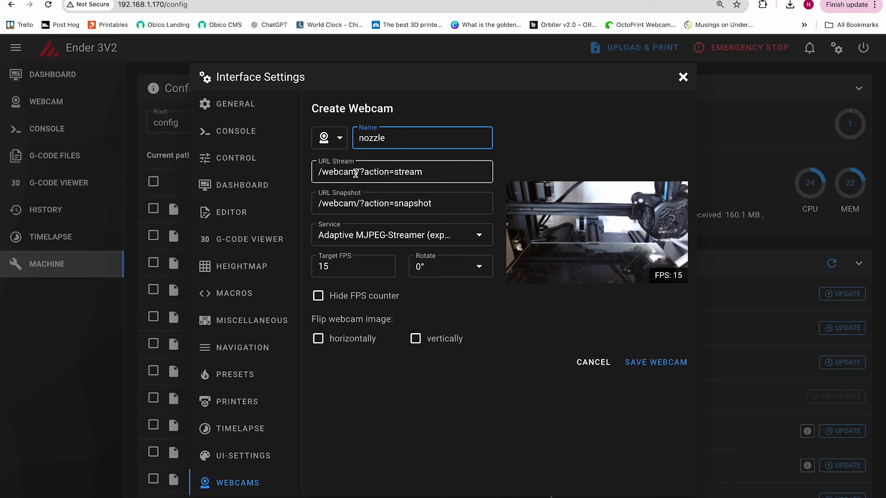
pyautogui.write('2')
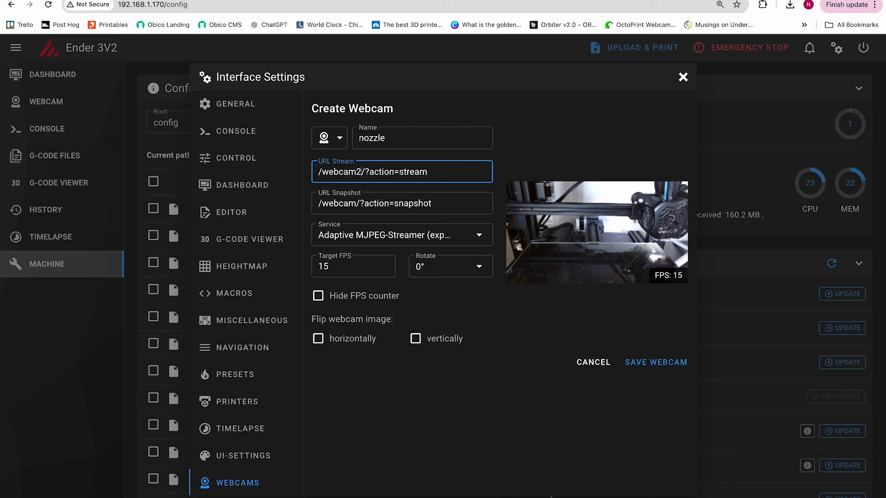
pyautogui.click(356, 203)
pyautogui.write('2')
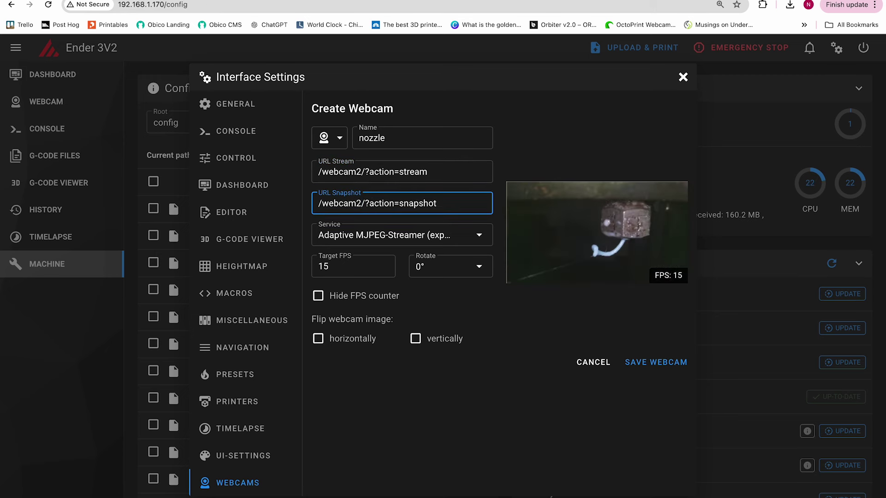
# - Save the nozzle webcam and check that both camera feeds stream on the Webcam page
pyautogui.click(668, 364)
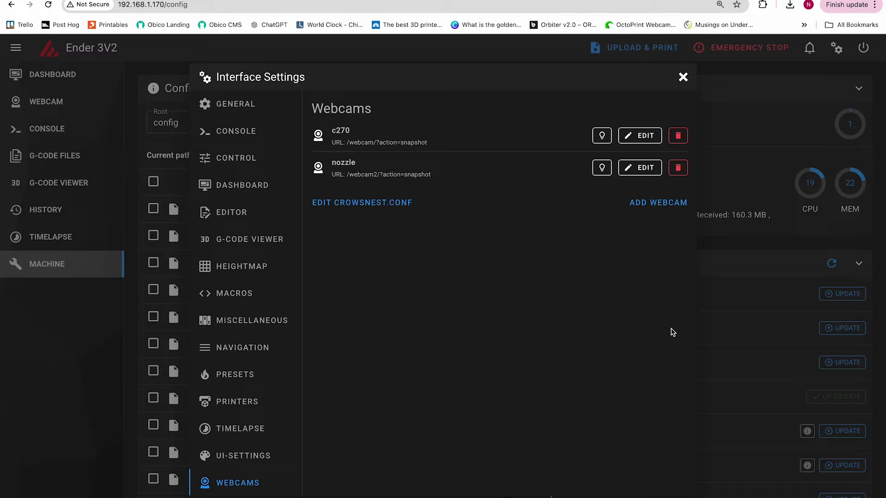
pyautogui.click(738, 277)
pyautogui.scroll(-3, 795, 217)
pyautogui.scroll(3, 796, 217)
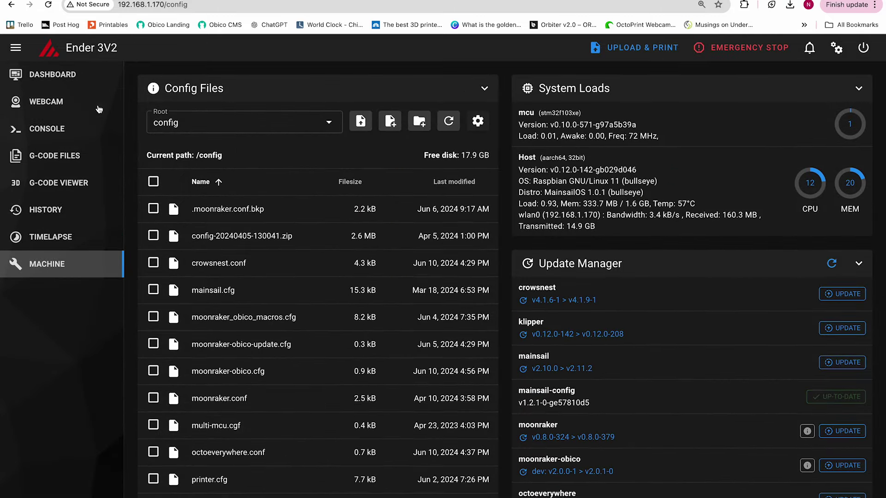
pyautogui.click(99, 109)
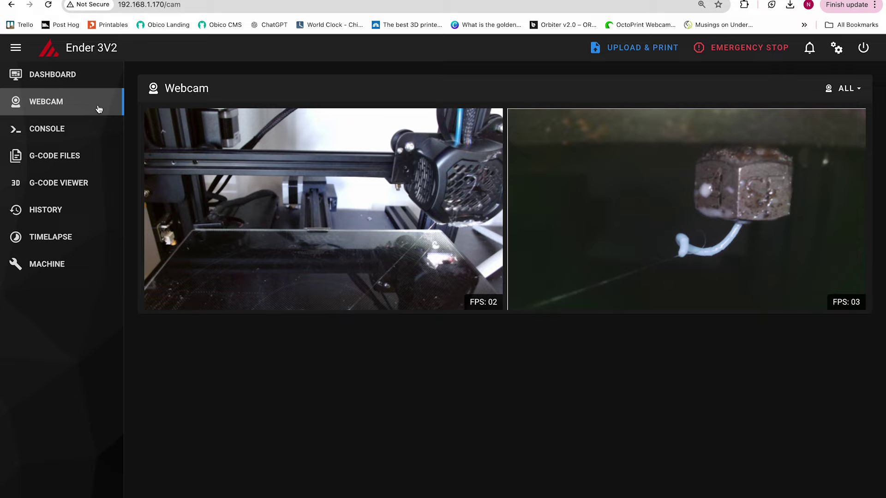
# - Open moonraker-obico.cfg from the Machine page's config files
pyautogui.click(46, 264)
pyautogui.scroll(-1, 317, 185)
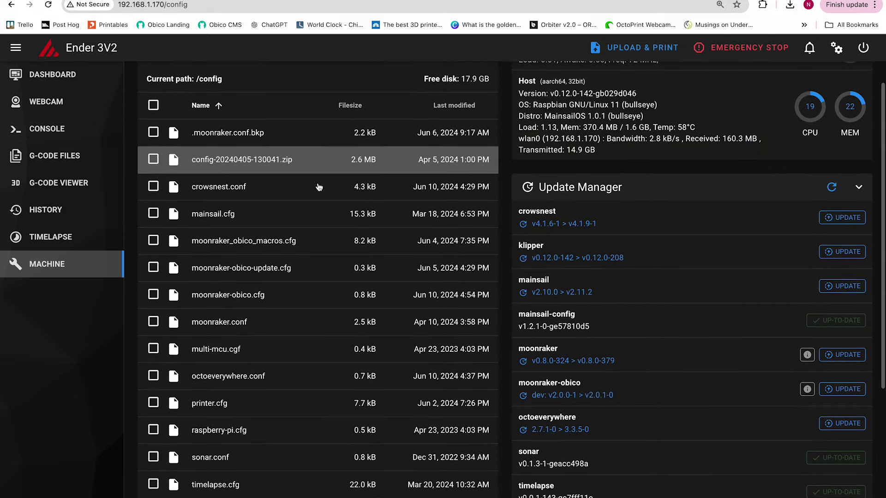
pyautogui.scroll(-1, 319, 186)
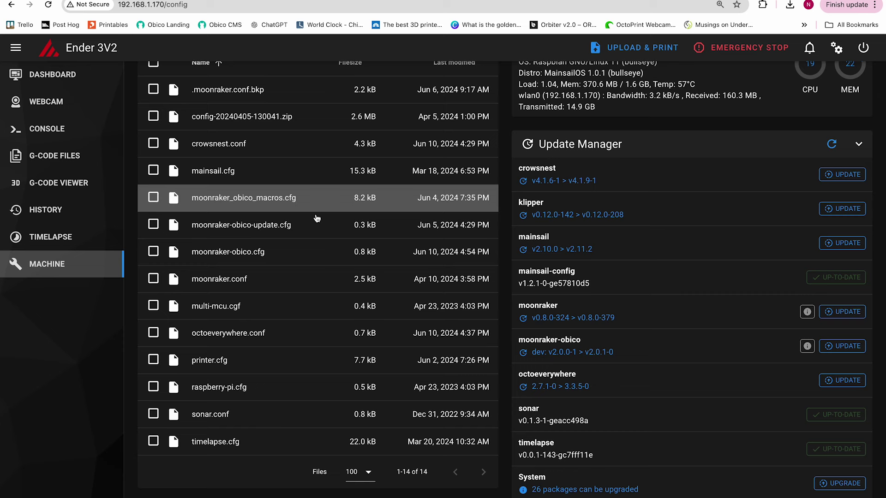
pyautogui.click(300, 251)
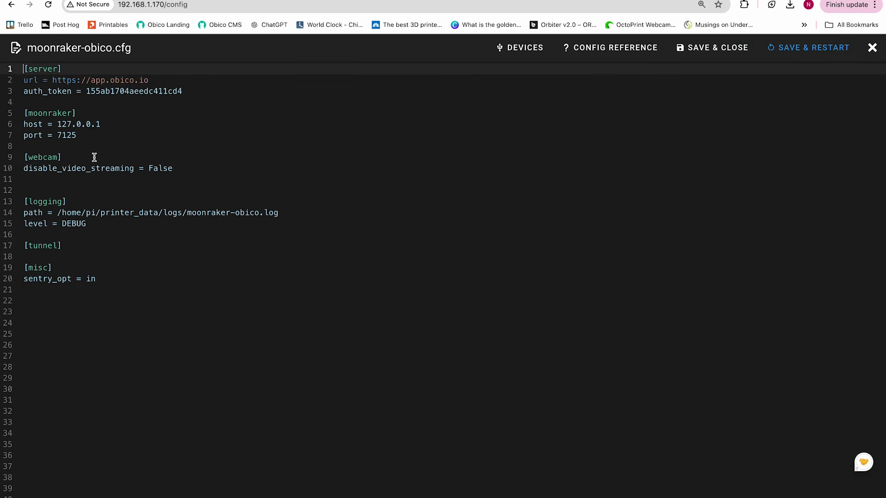
# - Rename the [webcam] section to [webcam c270] and paste a duplicate of the block below it
pyautogui.click(64, 160)
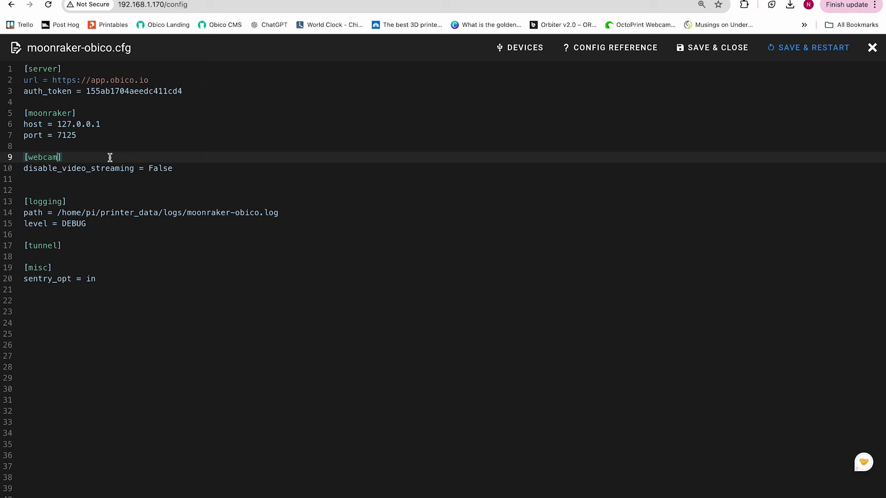
pyautogui.write('c270')
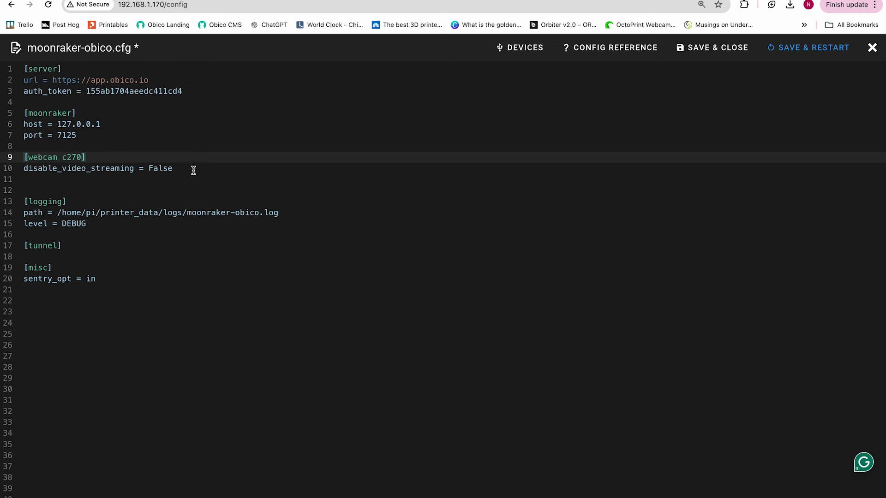
pyautogui.click(194, 170)
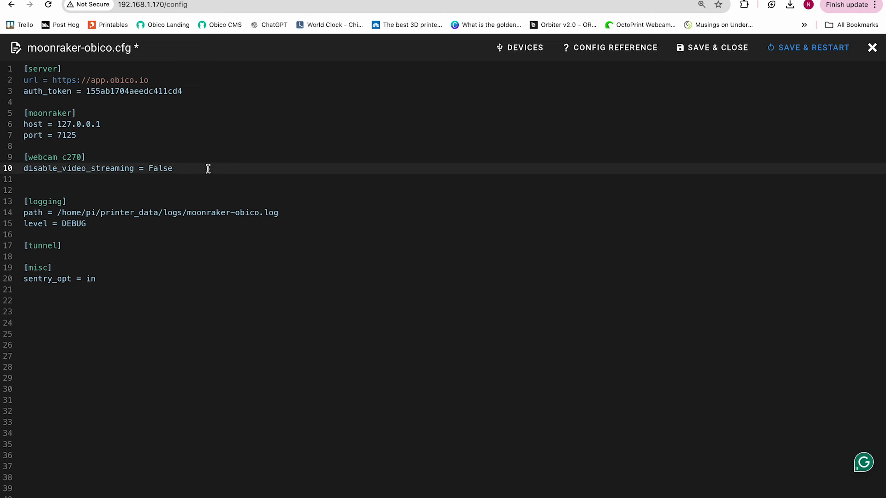
pyautogui.moveTo(182, 169); pyautogui.dragTo(20, 162)
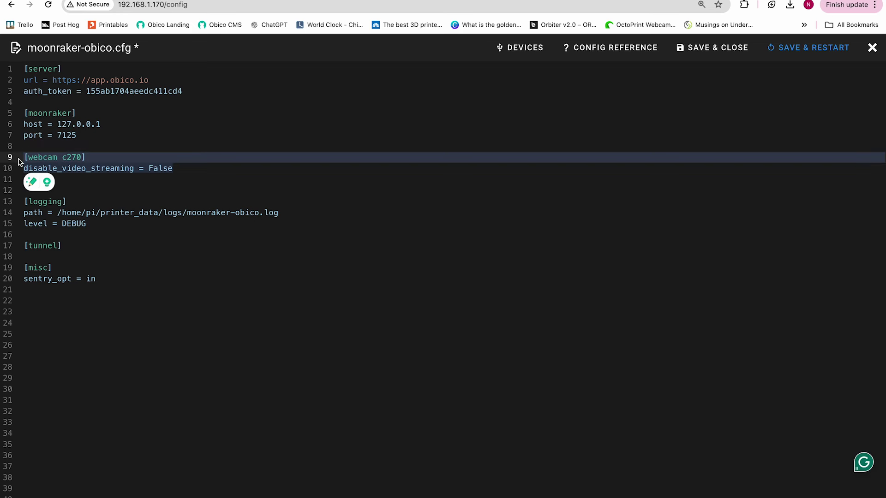
pyautogui.hotkey('ctrl', 'c')
pyautogui.click(255, 168)
pyautogui.press('Return')
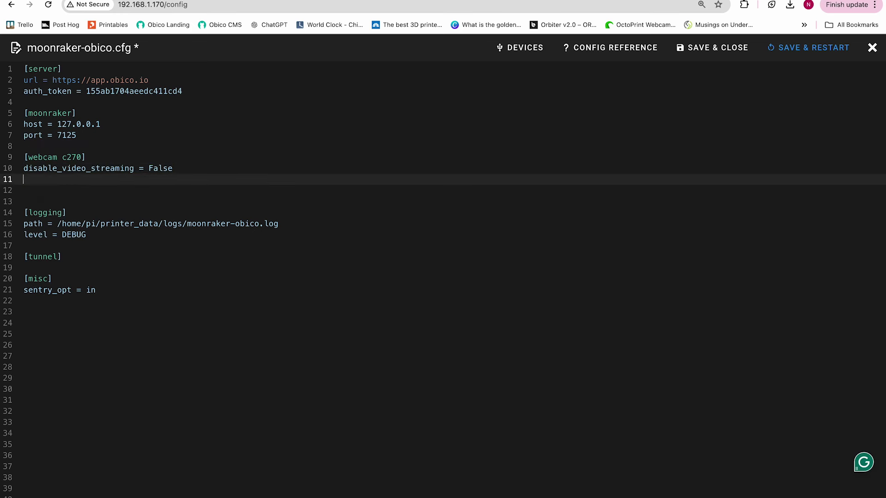
pyautogui.press('Return')
pyautogui.hotkey('ctrl', 'v')
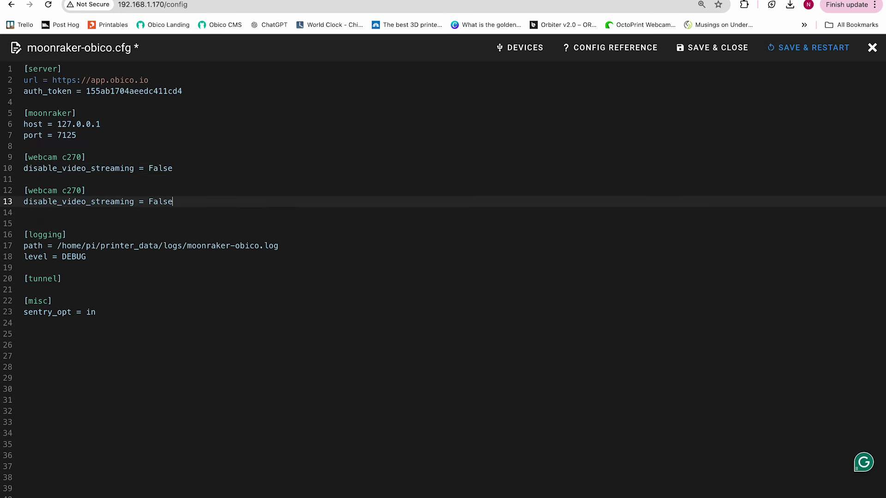
# - Rename the duplicate to [webcam nozzle] and add is_nozzle_camera = True to it
pyautogui.doubleClick(74, 191)
pyautogui.write('nozzle')
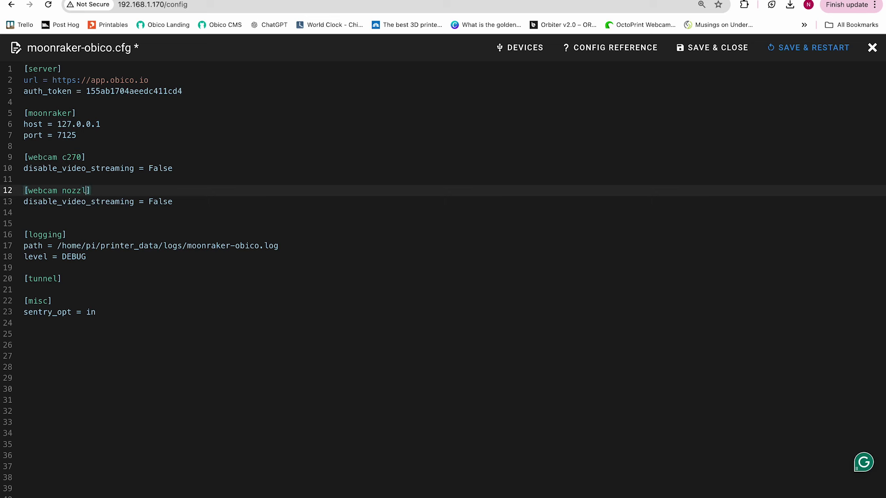
pyautogui.click(202, 205)
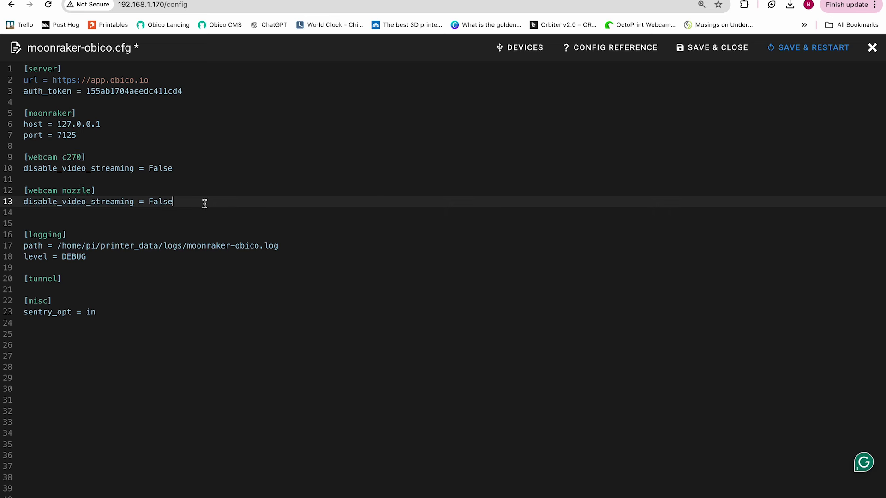
pyautogui.press('Return')
pyautogui.write('is_')
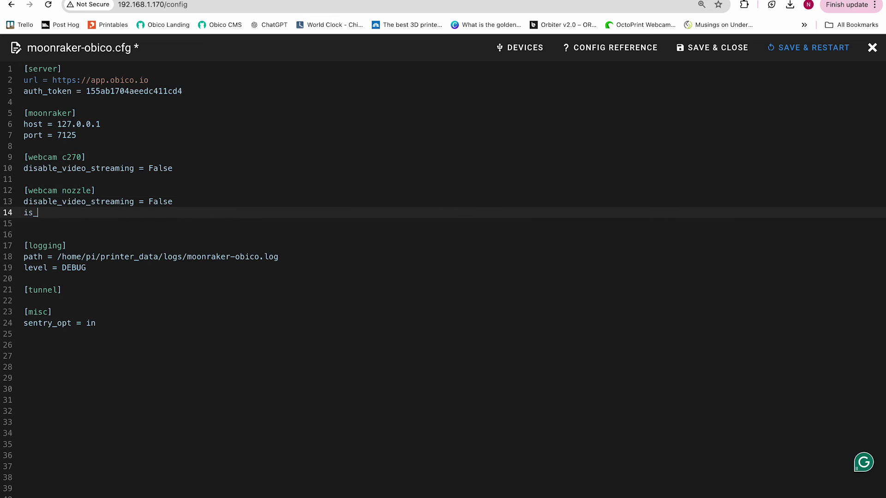
pyautogui.write('nozzle_camera = True')
# - Save moonraker-obico.cfg and restart the Moonraker-obico service
pyautogui.click(716, 49)
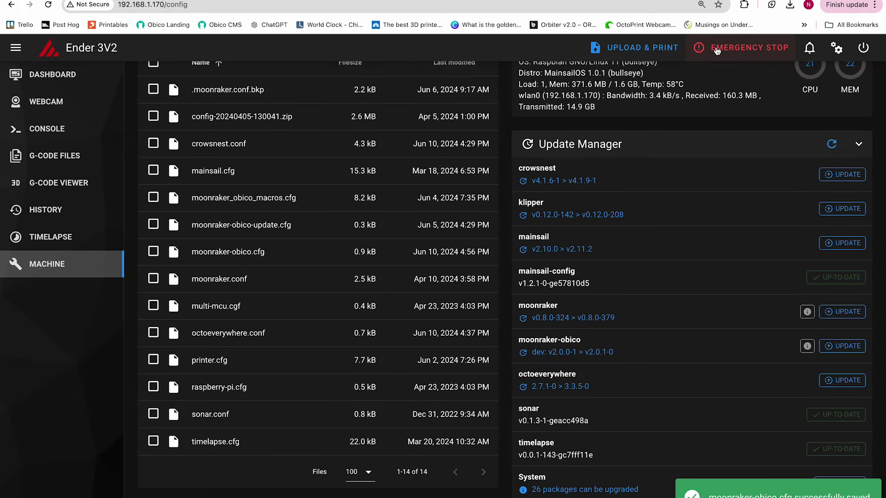
pyautogui.click(865, 47)
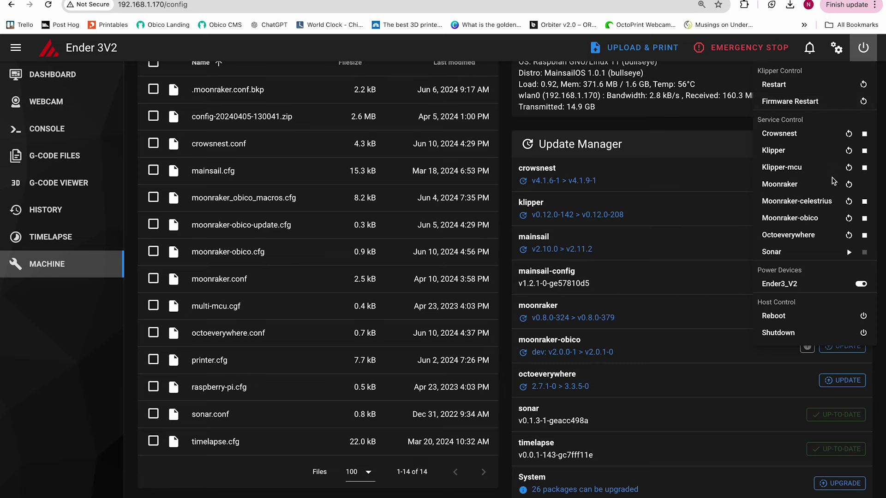
pyautogui.click(849, 218)
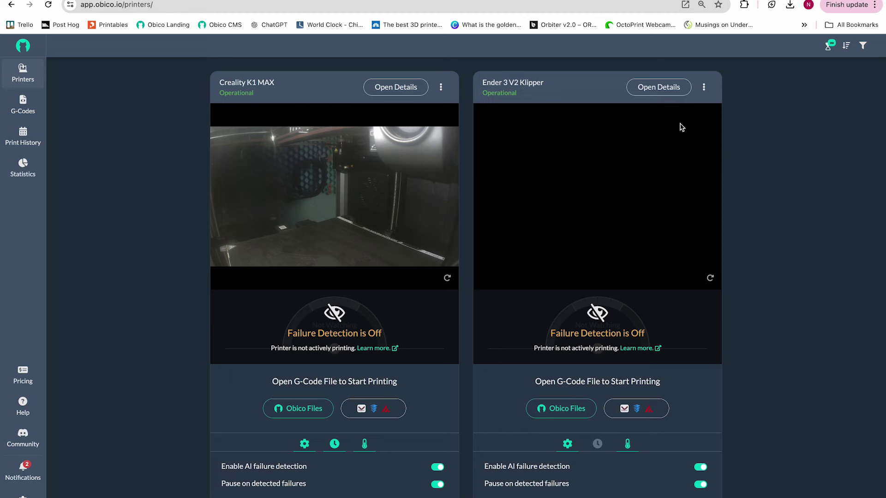
# - Open the Ender 3 V2 Klipper control page and switch the webcam view from c270 to All
pyautogui.click(659, 88)
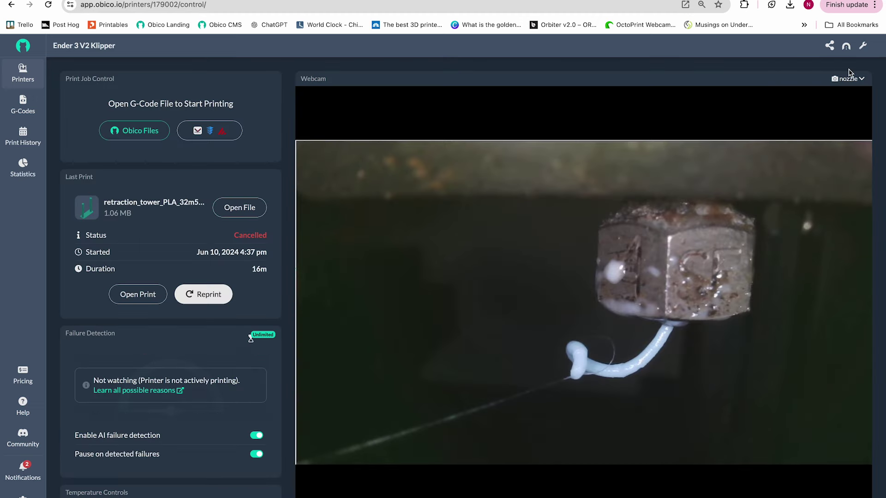
pyautogui.click(847, 81)
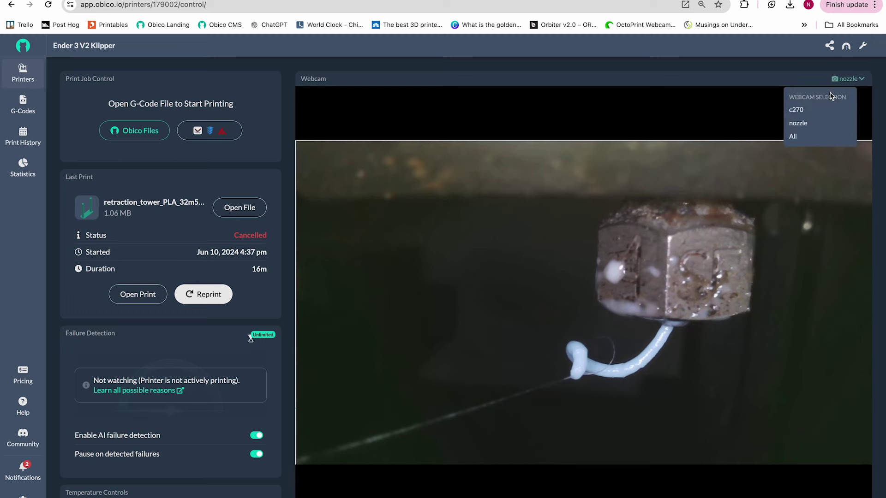
pyautogui.click(818, 113)
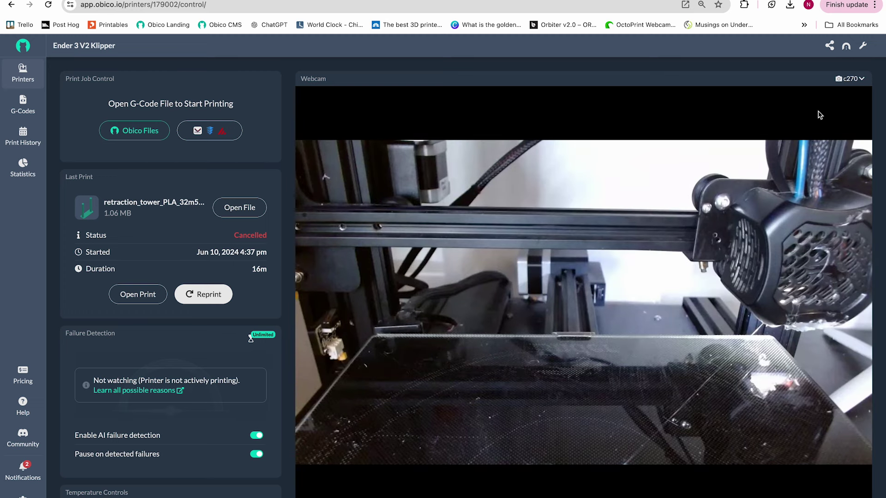
pyautogui.click(851, 79)
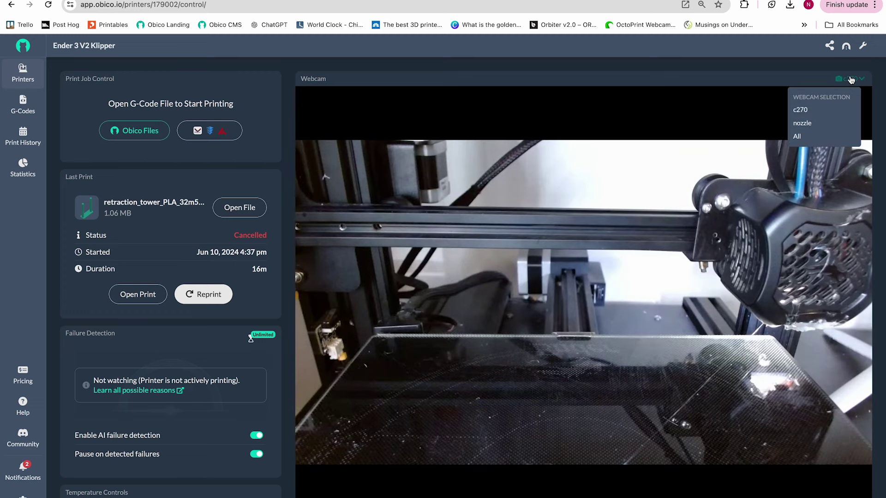
pyautogui.click(825, 137)
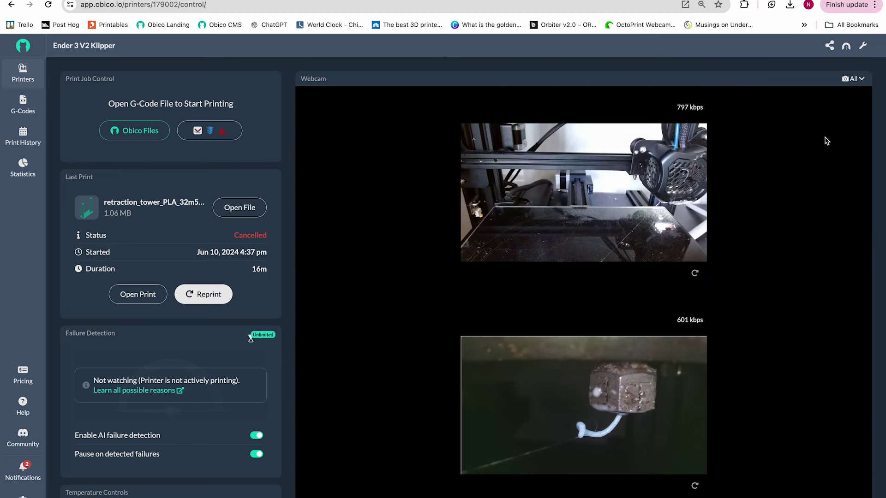
# - Check Obico's docs on the snapshot_url and stream_url options, then return to Mainsail's config files
pyautogui.press('super+shift+5')
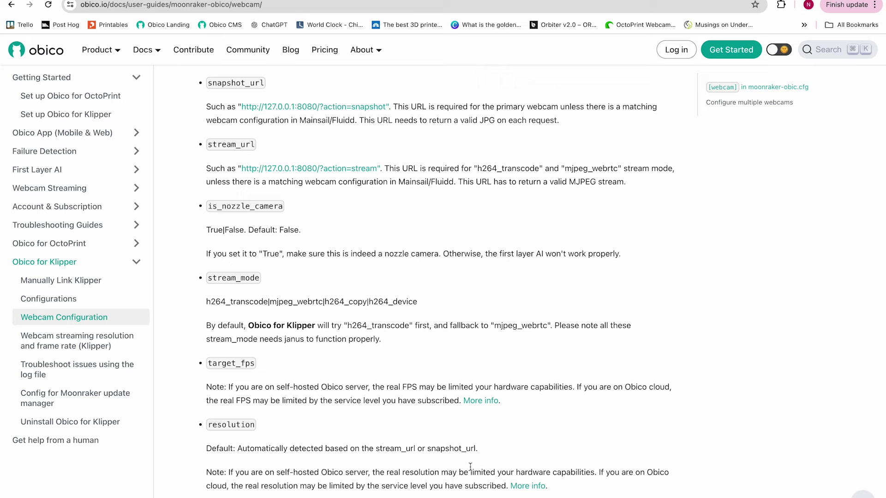
pyautogui.hotkey('ctrl', 'Tab')
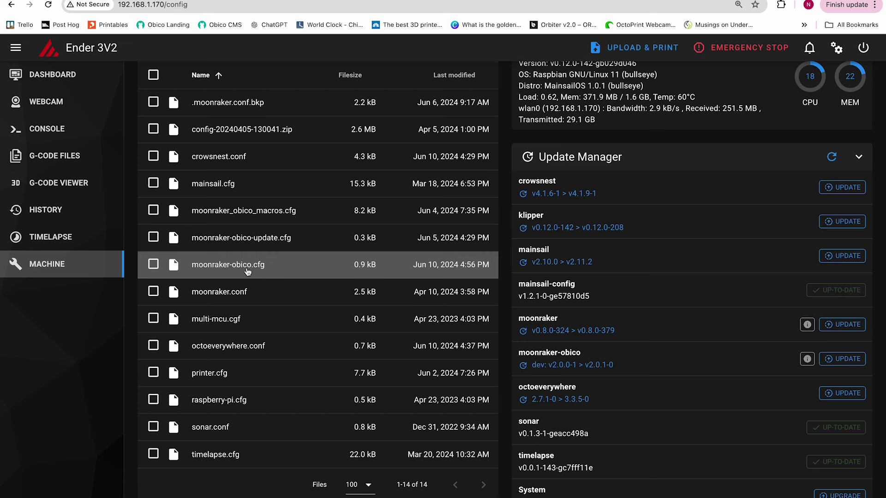
# - In moonraker-obico.cfg, add snapshot_url and stream_url lines under the c270 webcam section
pyautogui.click(248, 270)
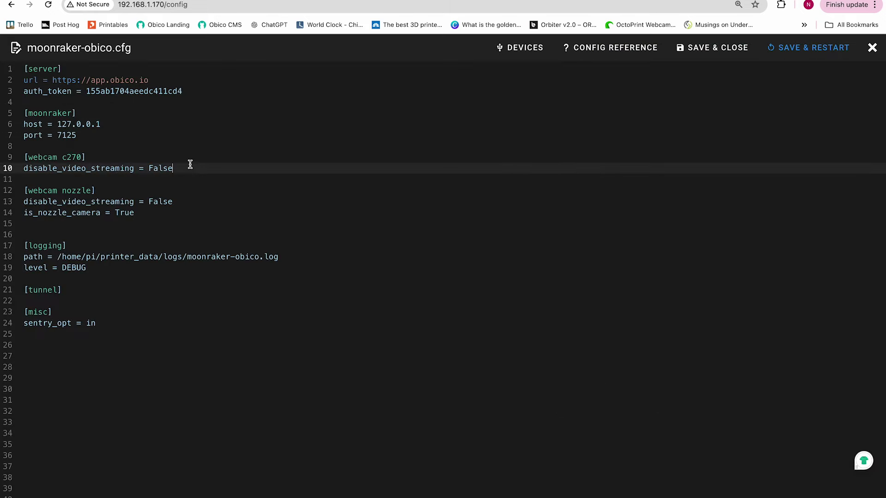
pyautogui.press('Return')
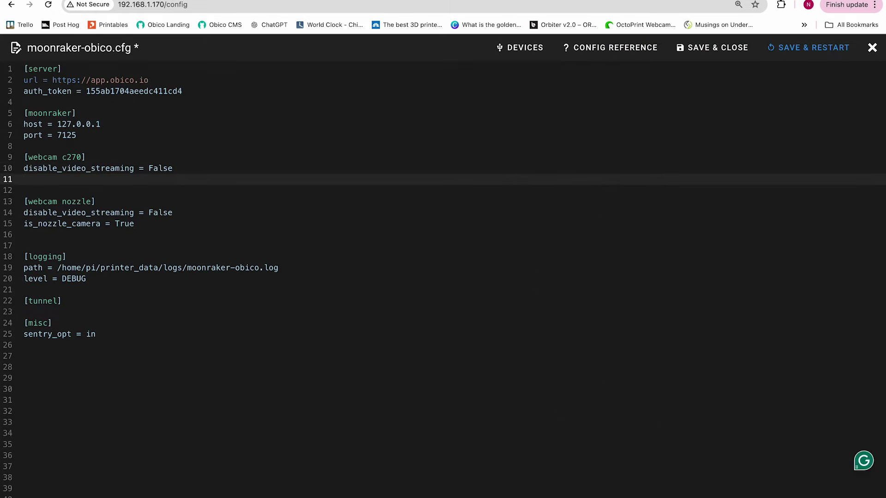
pyautogui.write('snapshot_r')
pyautogui.press('BackSpace')
pyautogui.write('ur')
pyautogui.write('l')
pyautogui.press('BackSpace')
pyautogui.write('rl =')
pyautogui.press('Return')
pyautogui.write('Stream')
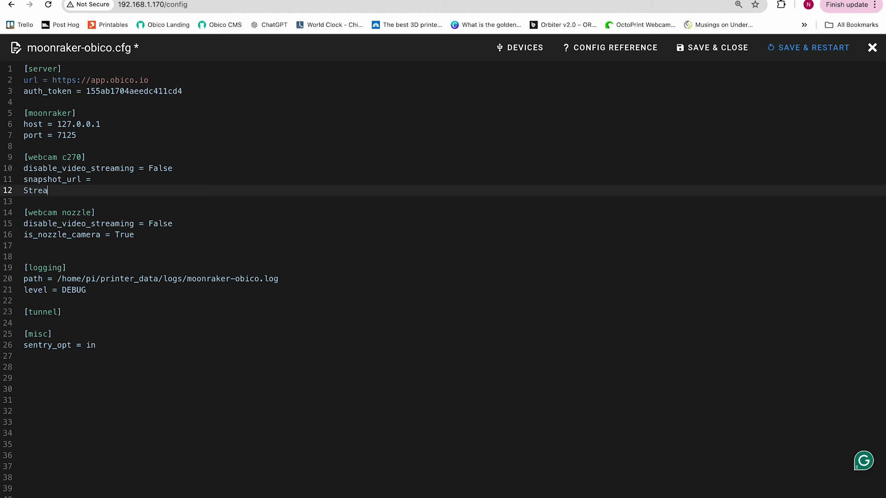
pyautogui.press('BackSpace')
pyautogui.press('BackSpace')
pyautogui.press('BackSpace')
pyautogui.press('BackSpace')
pyautogui.press('BackSpace')
pyautogui.write('stream ')
pyautogui.write('ur')
pyautogui.write('l -')
pyautogui.click(166, 176)
pyautogui.write('ht')
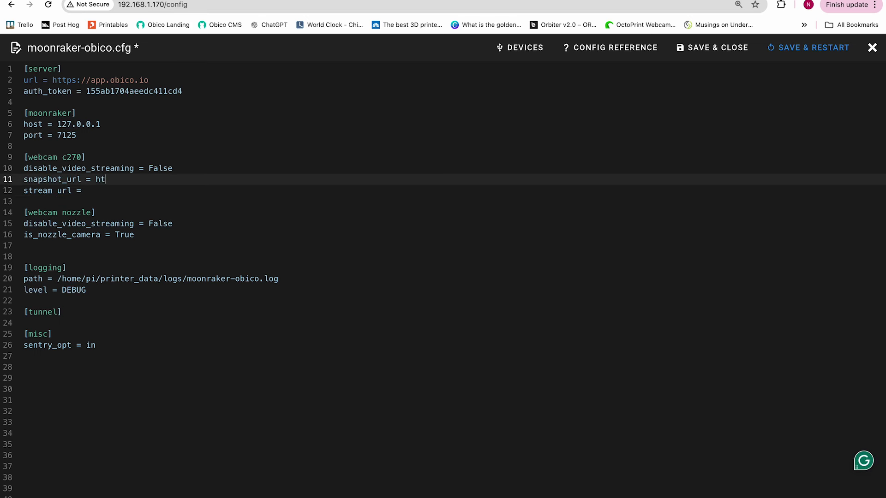
pyautogui.write('tp://192.16')
pyautogui.press('BackSpace')
pyautogui.write('8.1.170/')
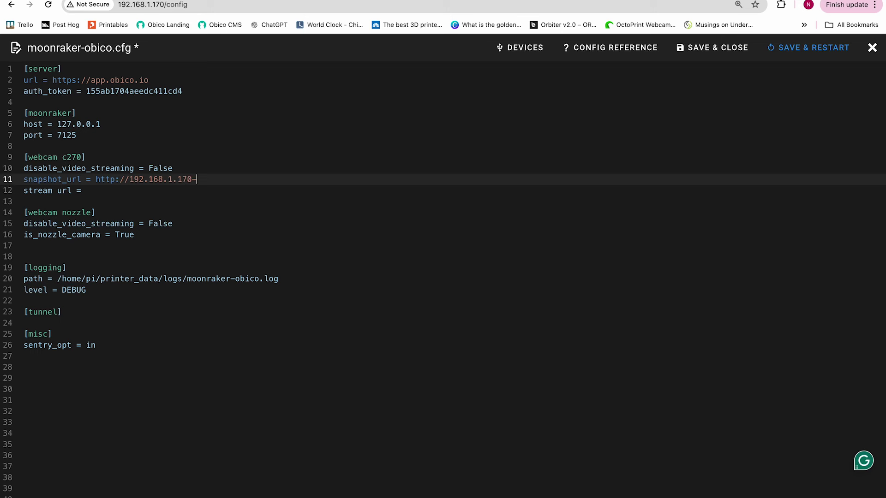
pyautogui.write('webcam/?action=snapshot')
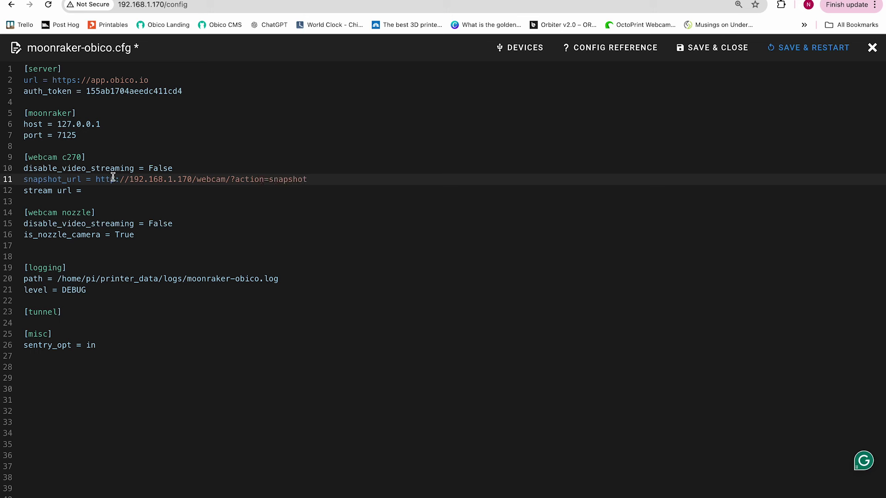
pyautogui.moveTo(97, 179); pyautogui.dragTo(318, 176)
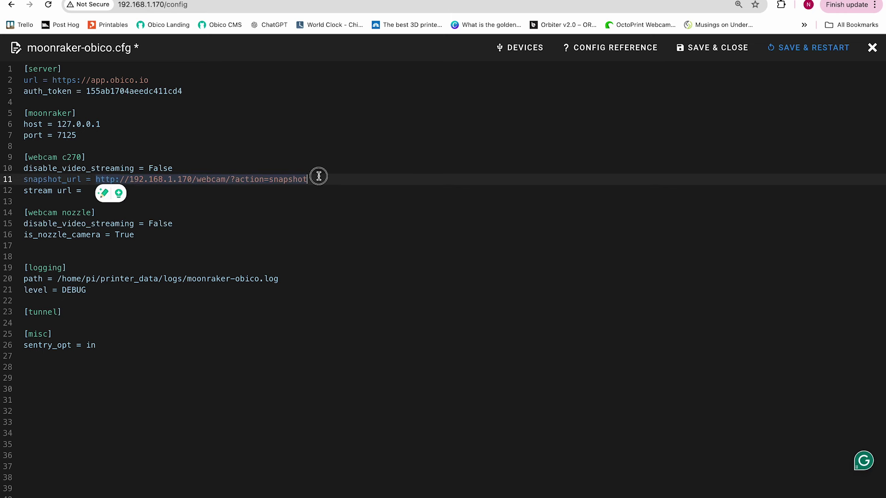
pyautogui.hotkey('ctrl', 'c')
pyautogui.click(281, 190)
pyautogui.hotkey('ctrl', 'v')
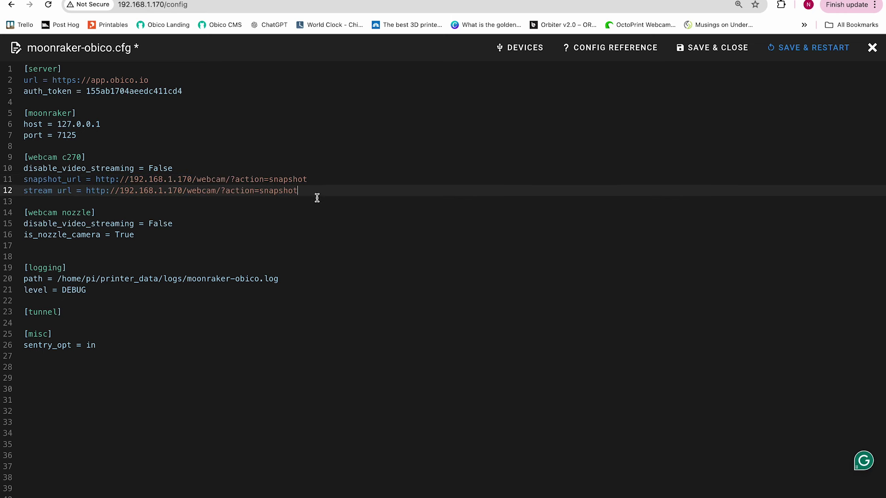
pyautogui.doubleClick(290, 192)
pyautogui.write('stream')
# - Copy both URL lines into the nozzle webcam section, changing webcam to webcam2 in each
pyautogui.click(327, 212)
pyautogui.moveTo(295, 190); pyautogui.dragTo(19, 184)
pyautogui.hotkey('ctrl', 'c')
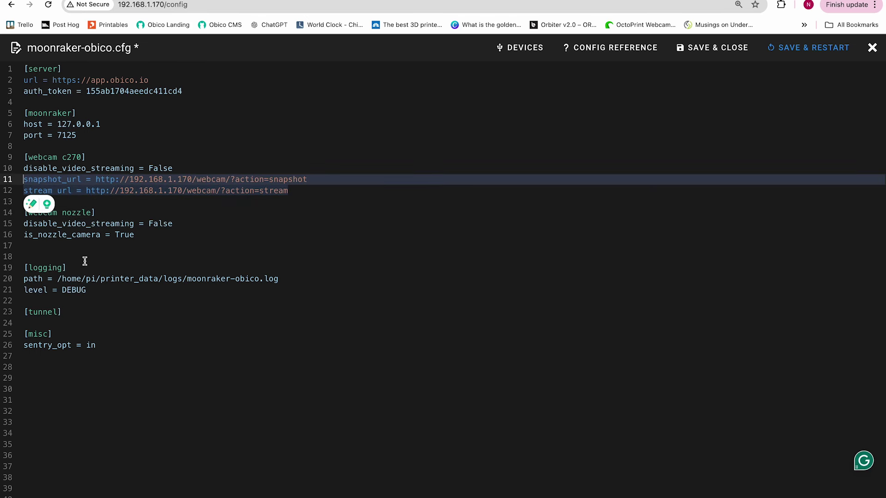
pyautogui.click(85, 246)
pyautogui.hotkey('ctrl', 'v')
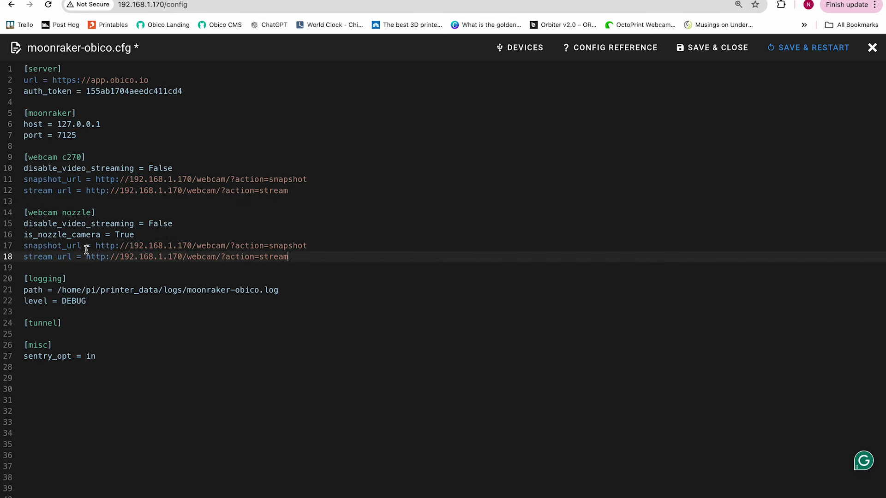
pyautogui.click(227, 244)
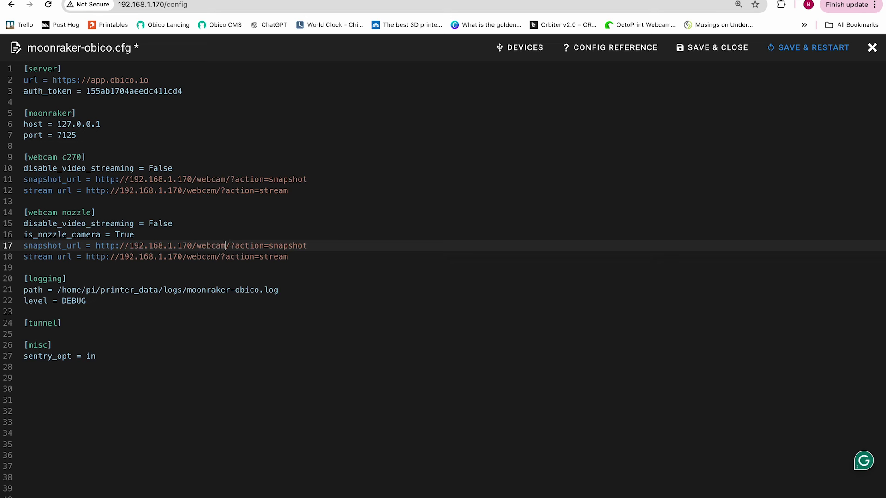
pyautogui.write('2')
pyautogui.click(217, 256)
pyautogui.write('2')
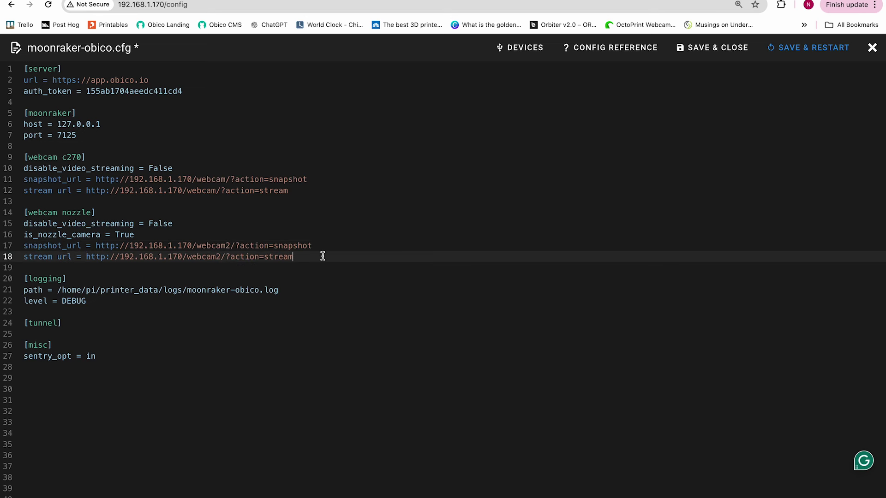
# - Save and close moonraker-obico.cfg, then restart the Moonraker-obico service
pyautogui.click(726, 49)
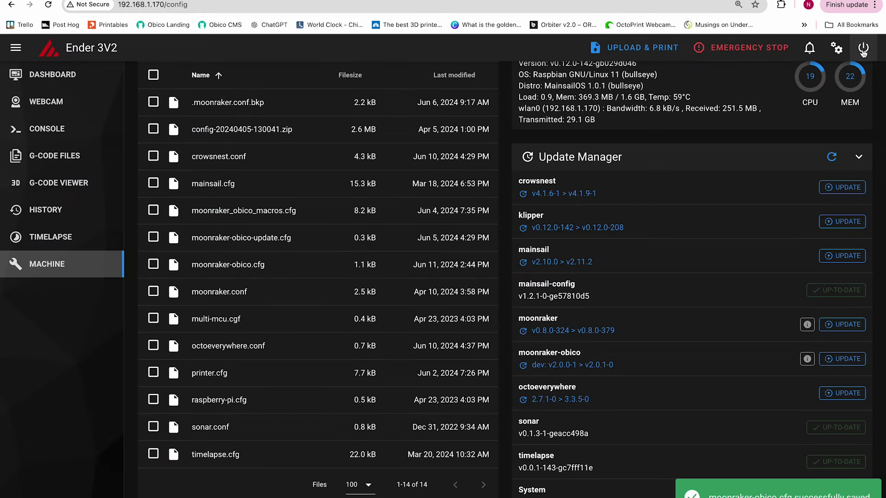
pyautogui.click(863, 49)
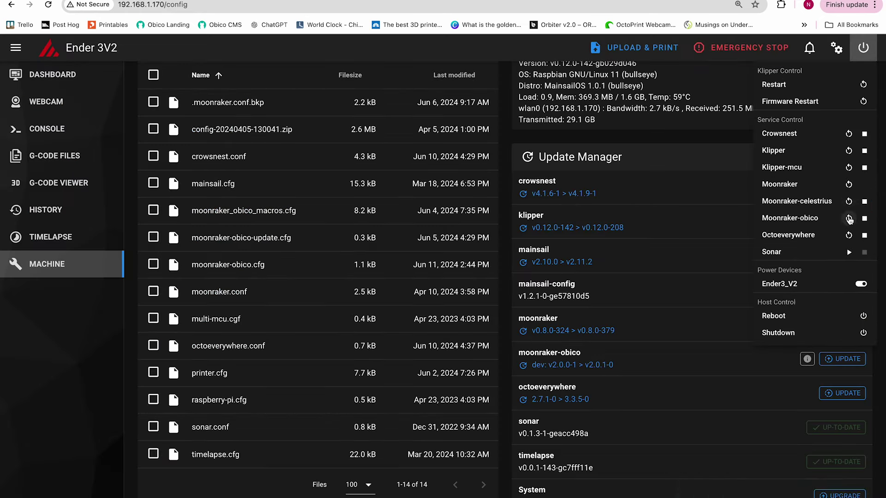
pyautogui.click(848, 218)
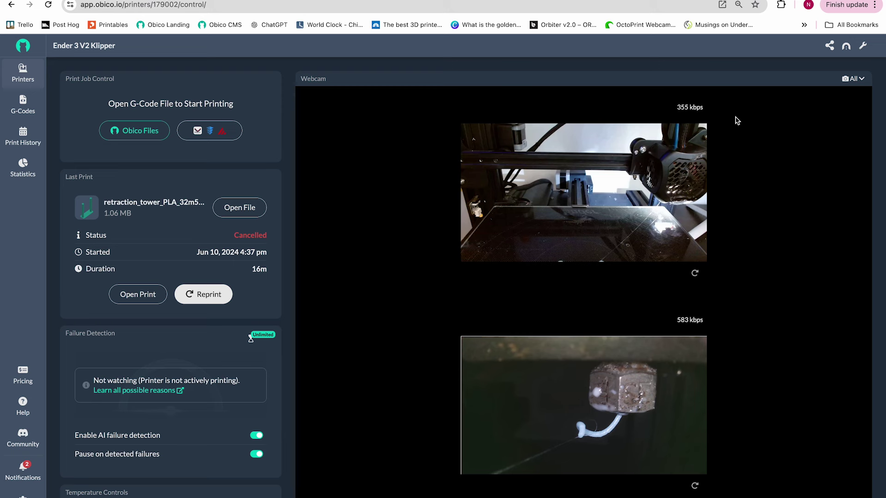
# - Go to the Nozzle Ninja AI Configuration page and open the printer selection dropdown
pyautogui.press('super+l')
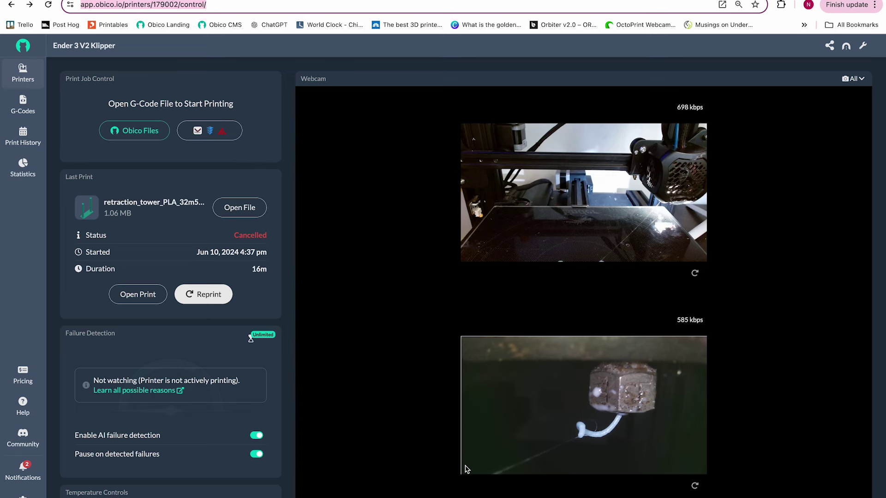
pyautogui.click(29, 4)
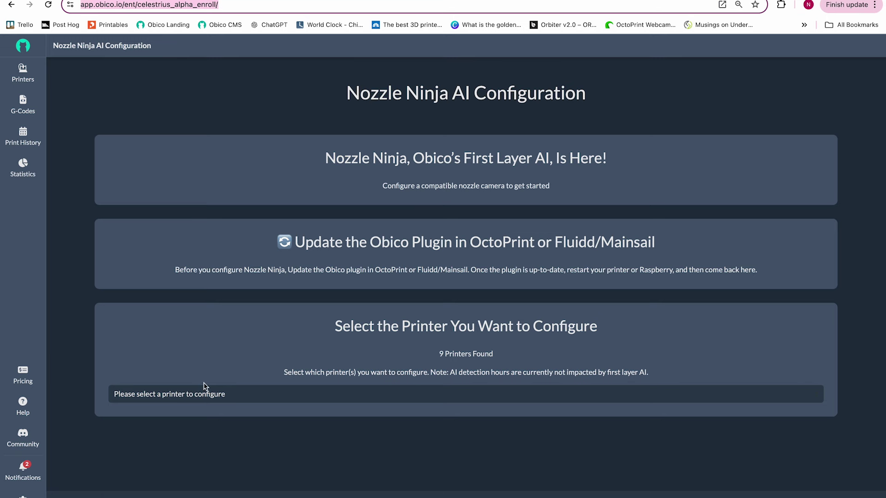
pyautogui.click(205, 394)
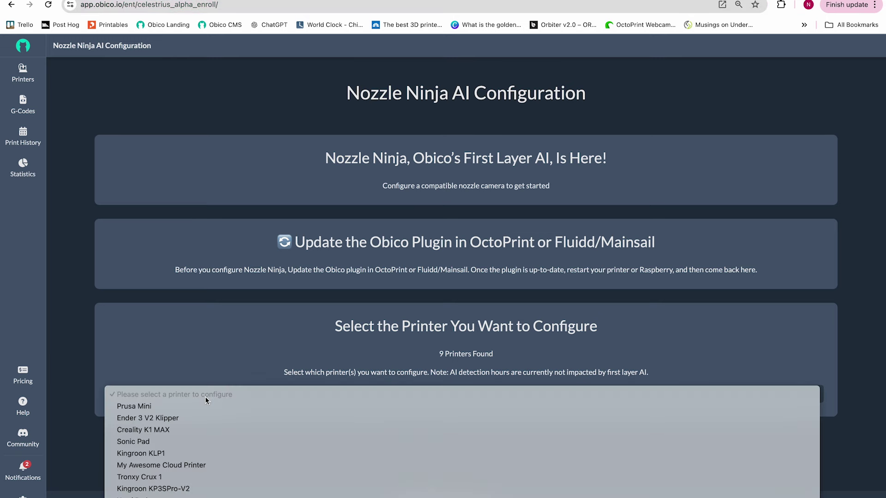